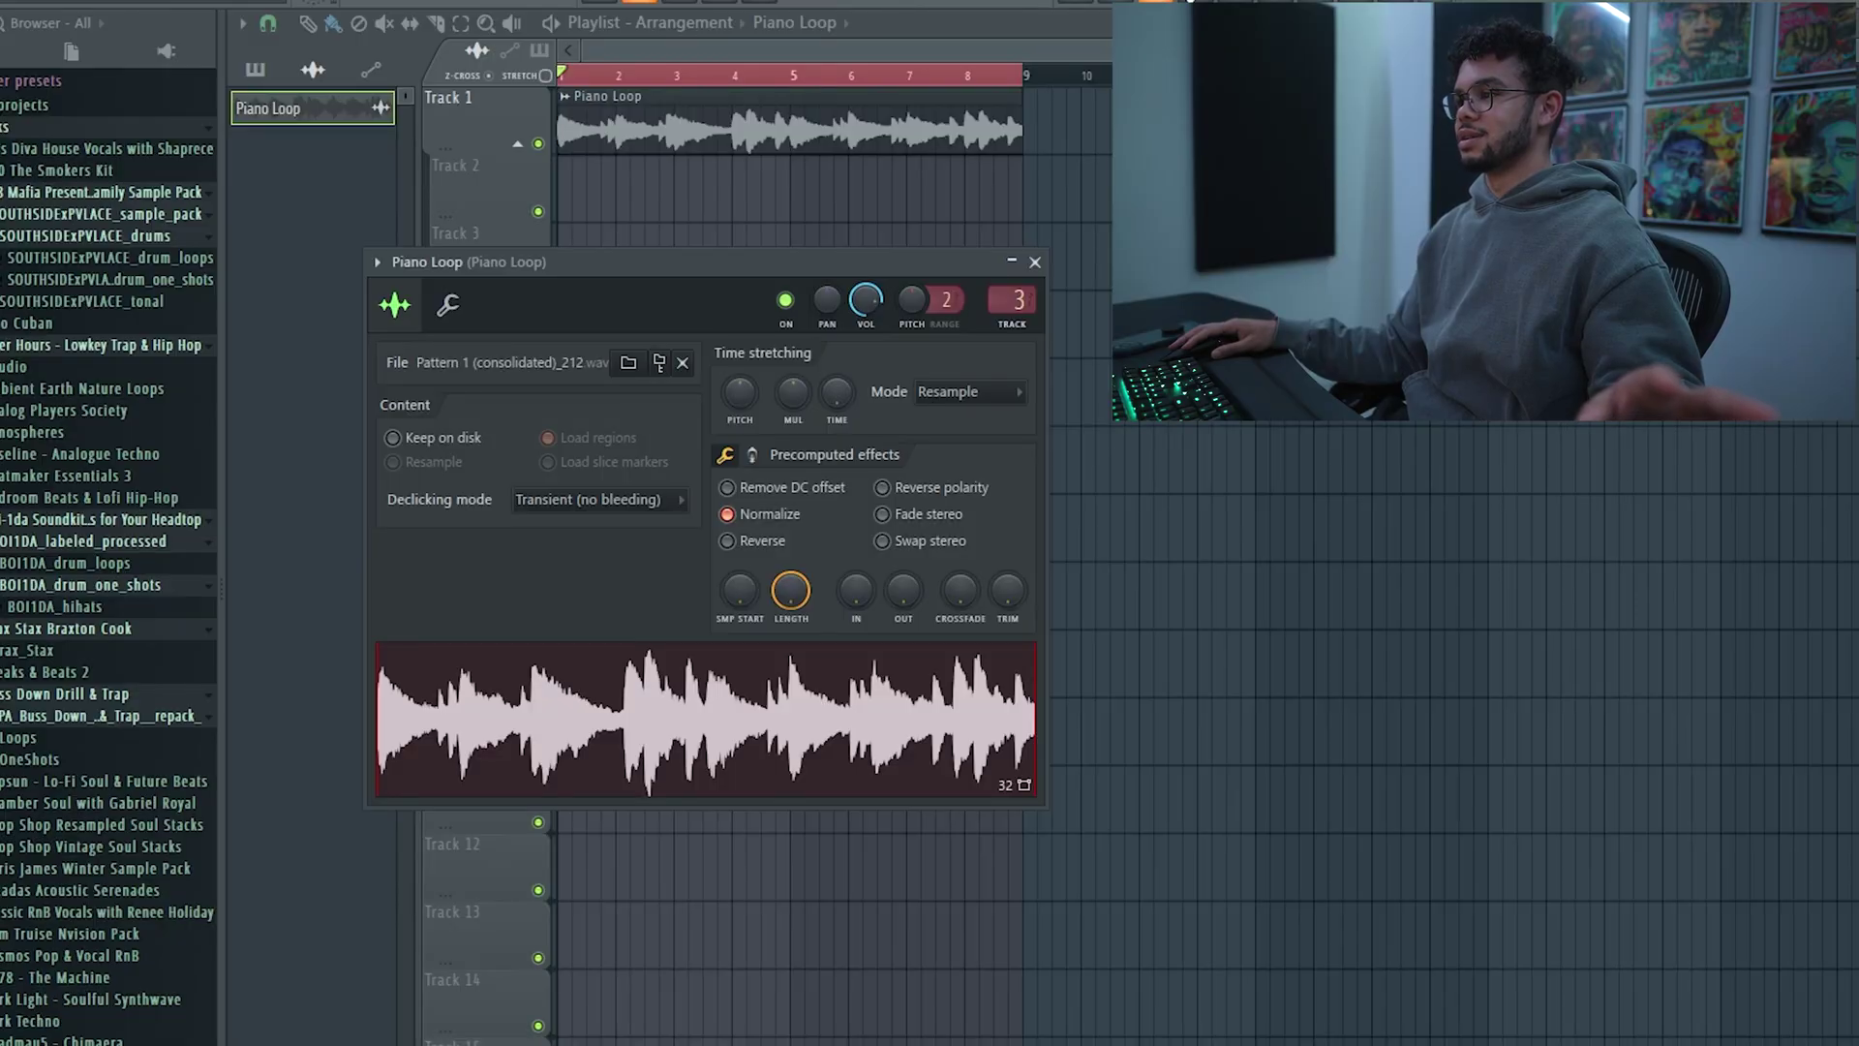
Step: Close the sampler and channel rack, and select the Piano Loop track in the Mixer
key("F6")
left_click(749, 109)
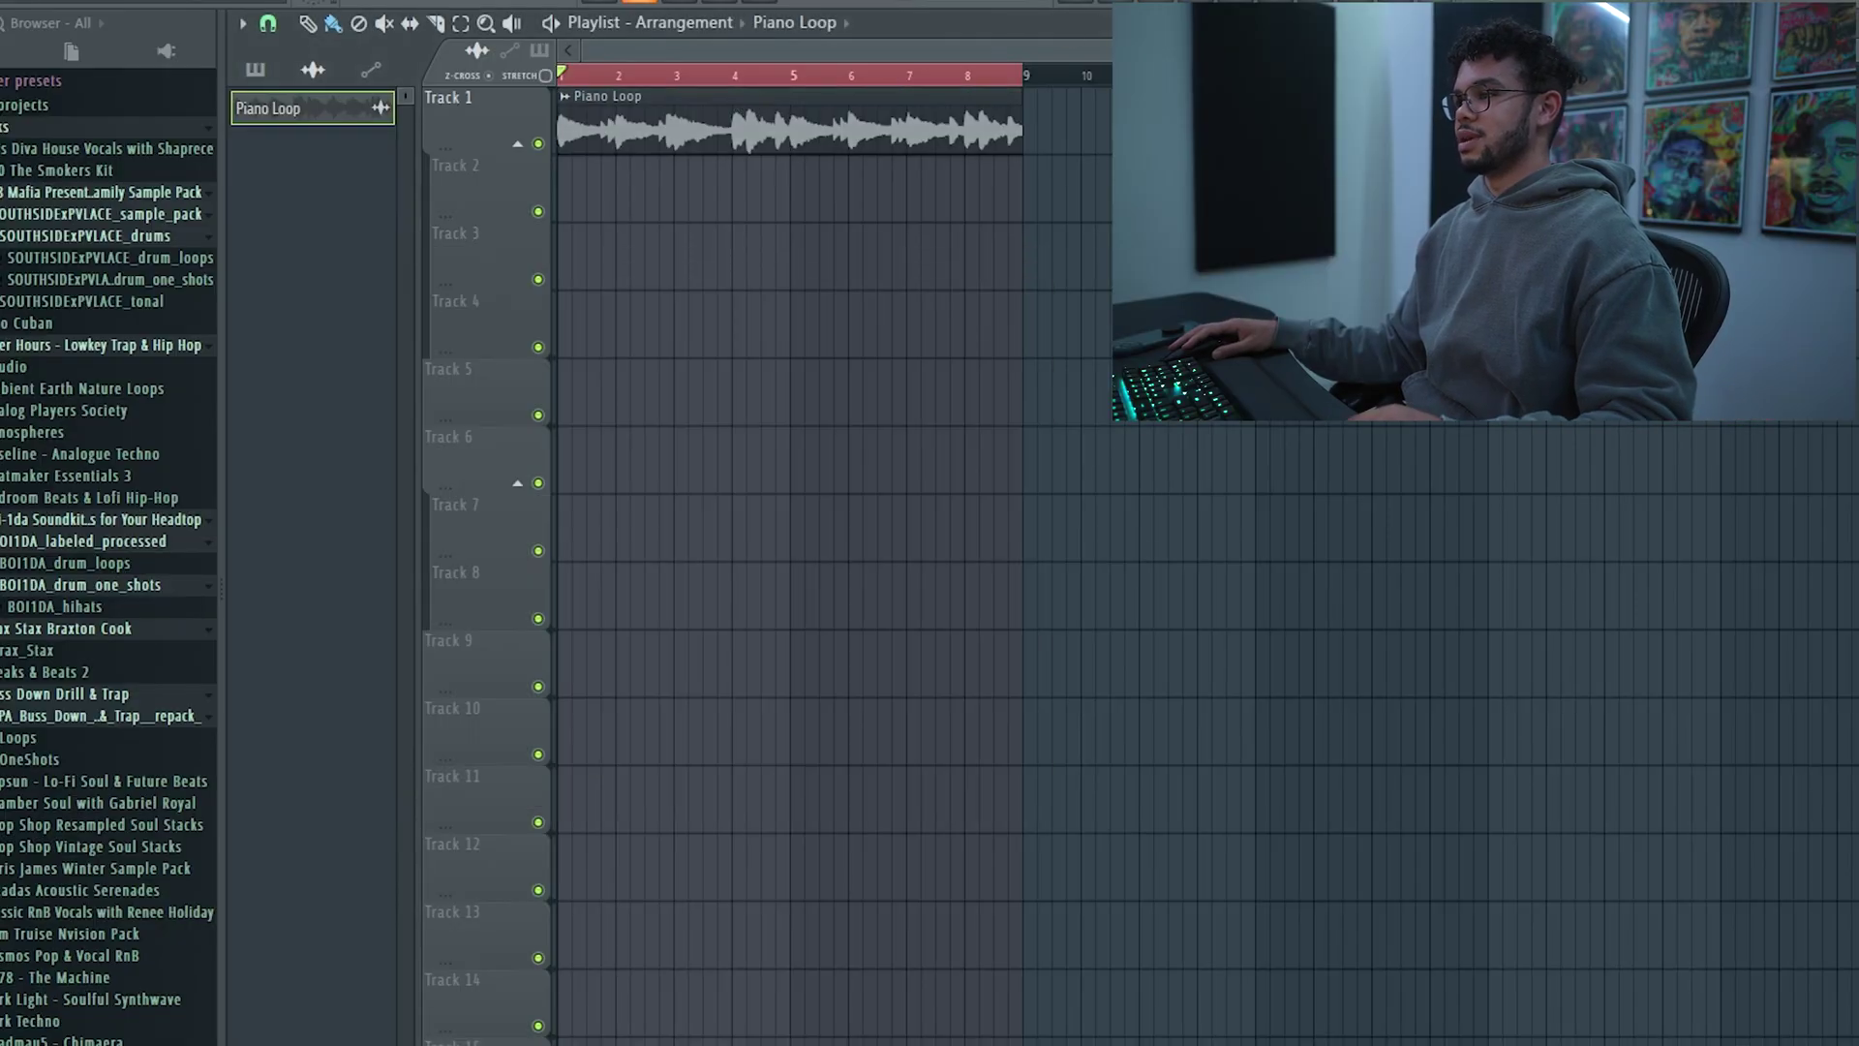
key("F9")
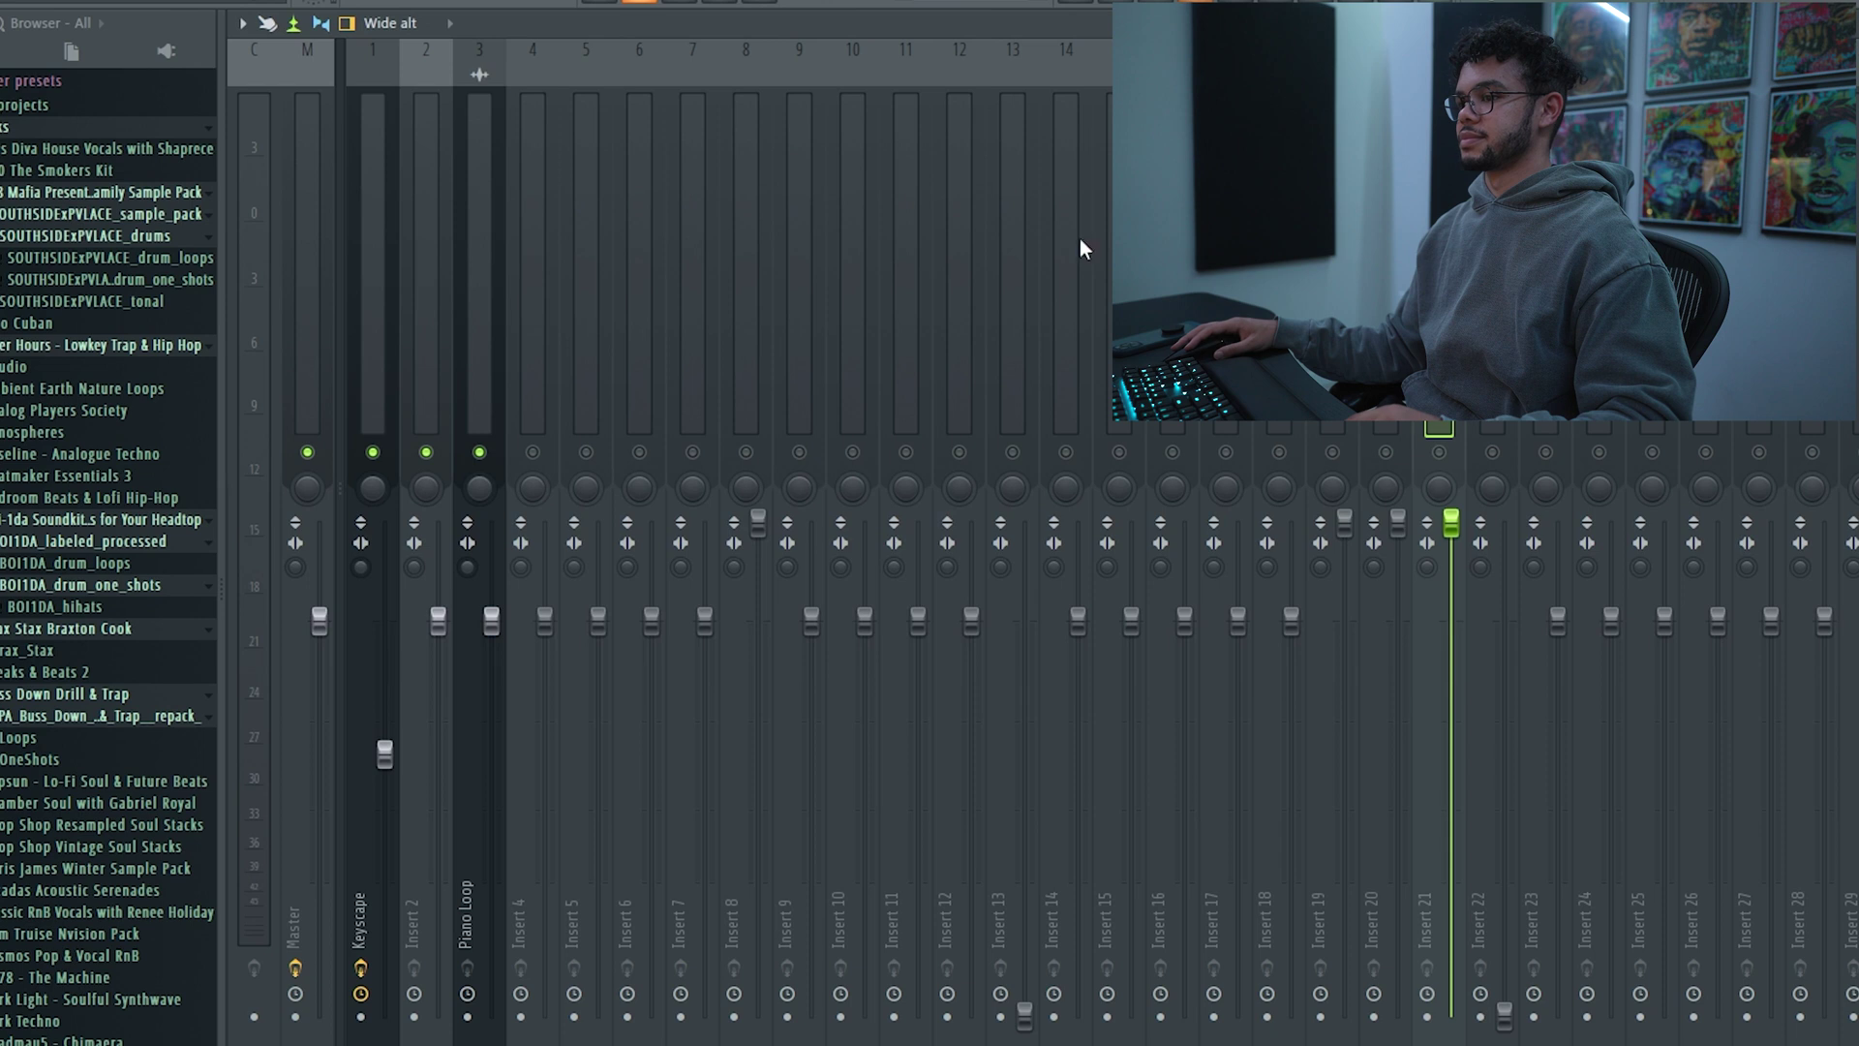
left_click(483, 398)
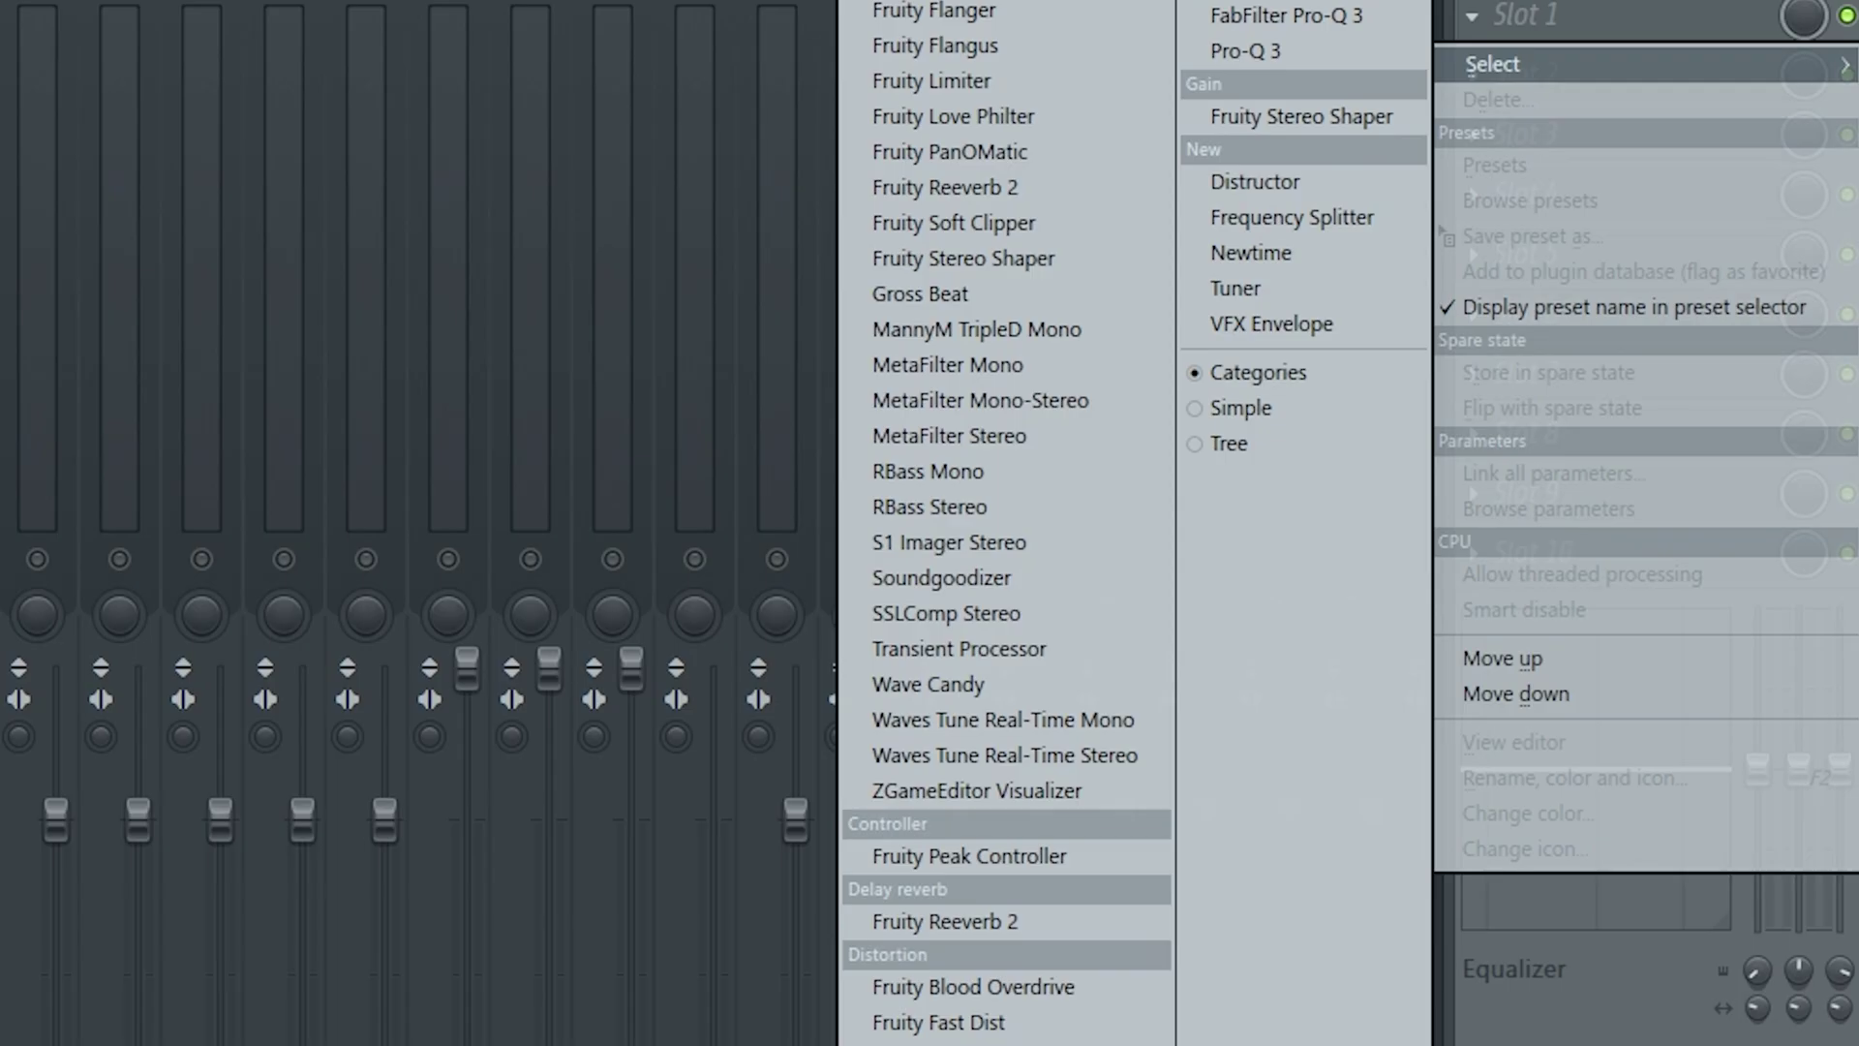
Step: Add Fruity Parametric EQ 2 with the 20Hz + 18kHz cut preset, lowering the high cut to ~5 kHz
left_click(1662, 1041)
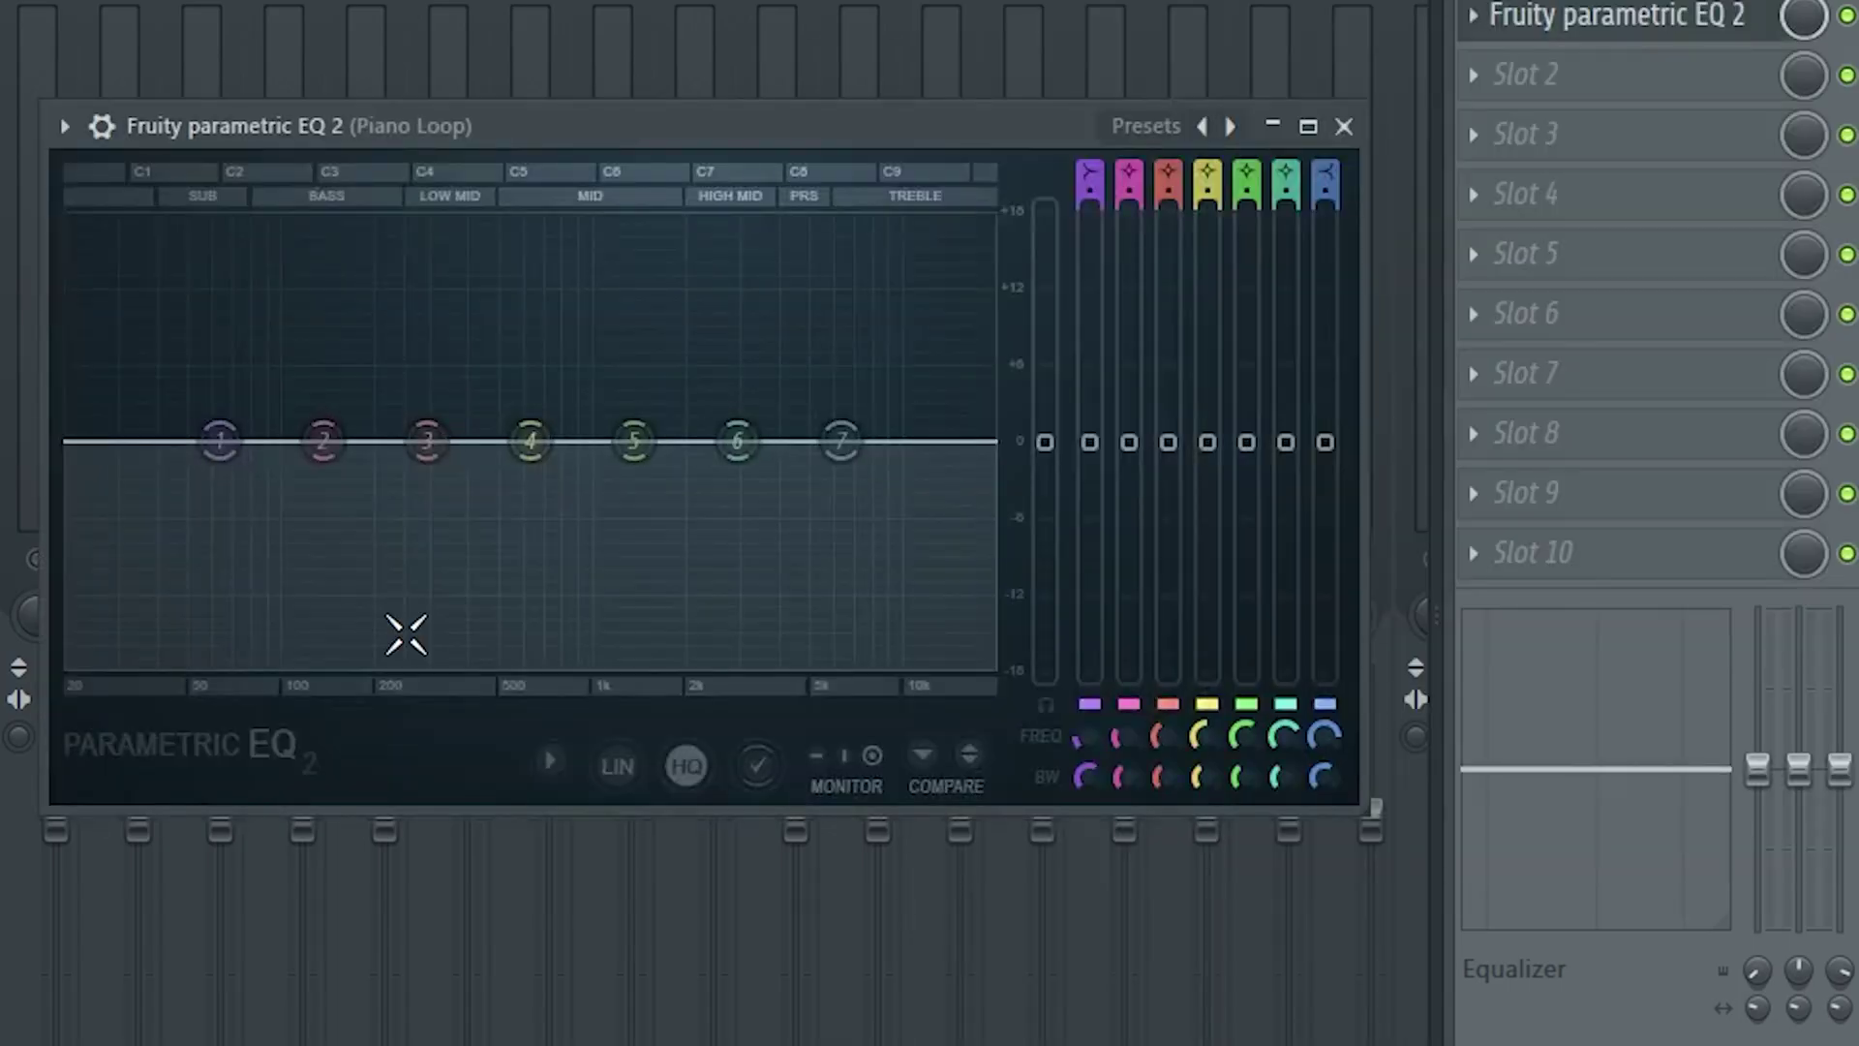
left_click(1216, 130)
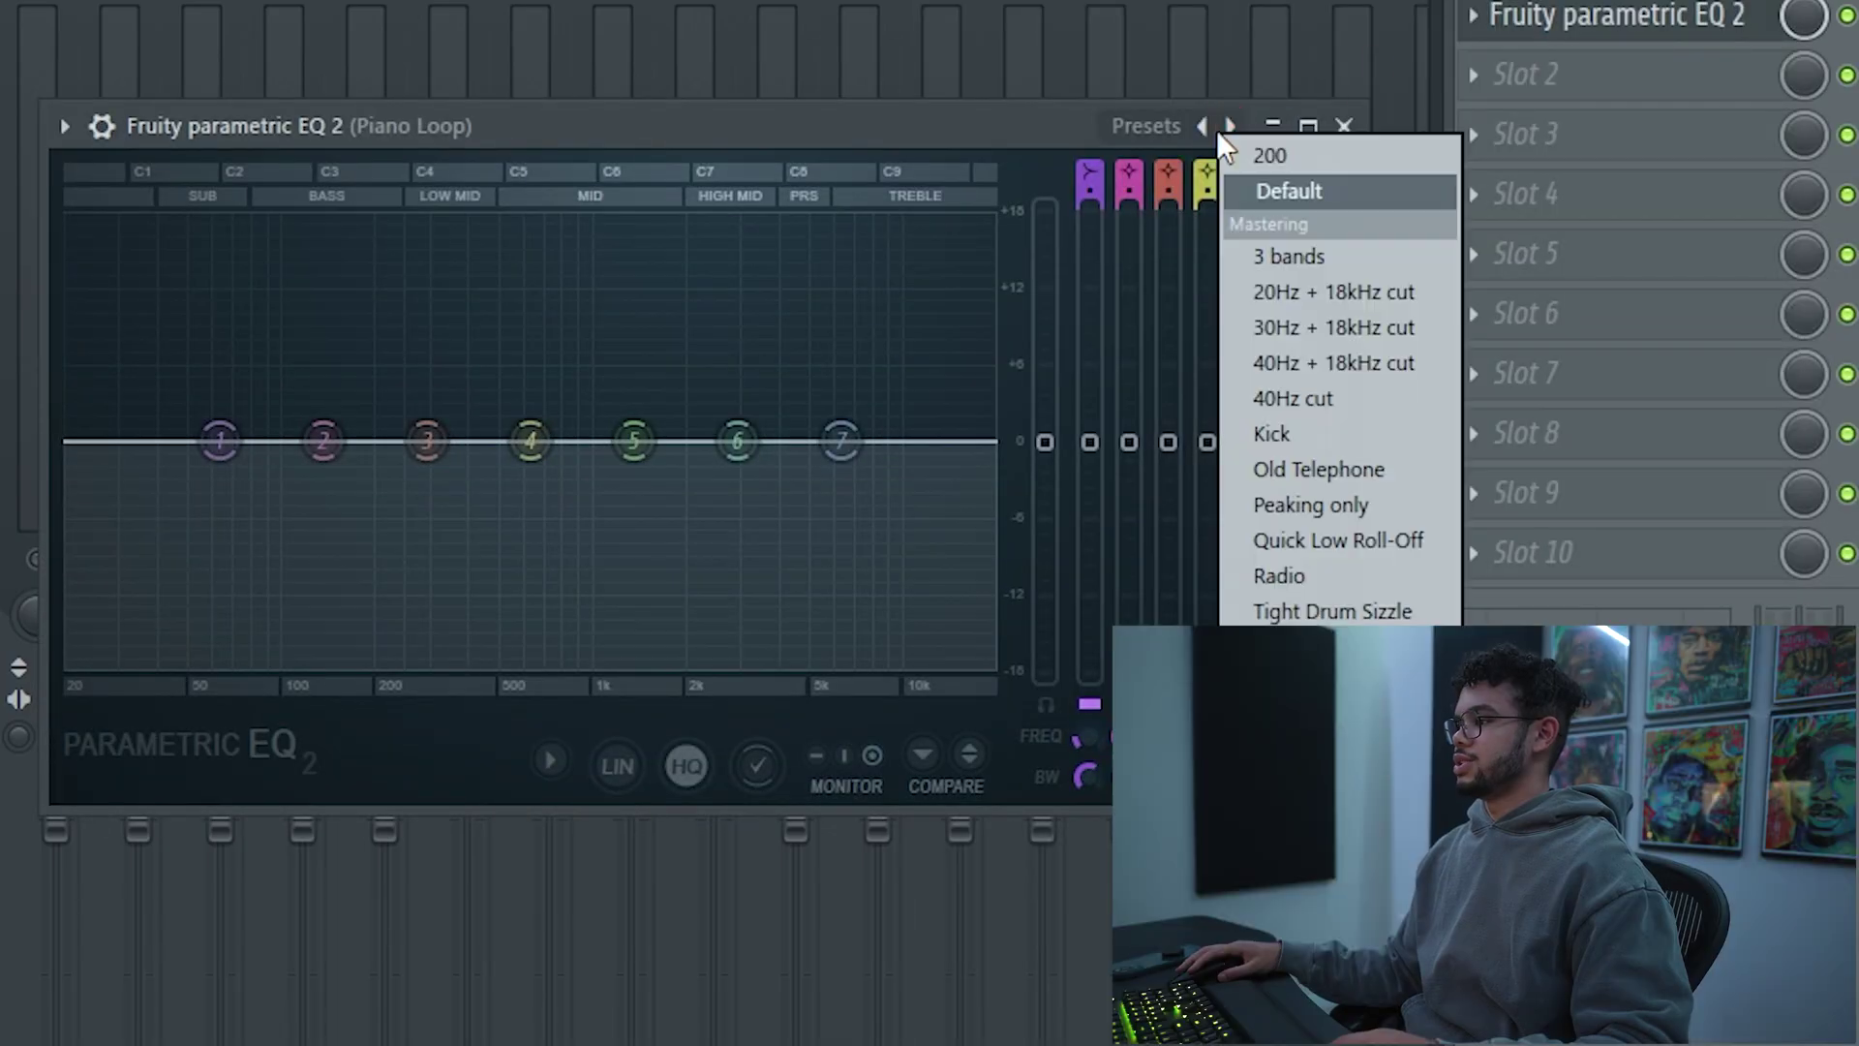
left_click(1334, 294)
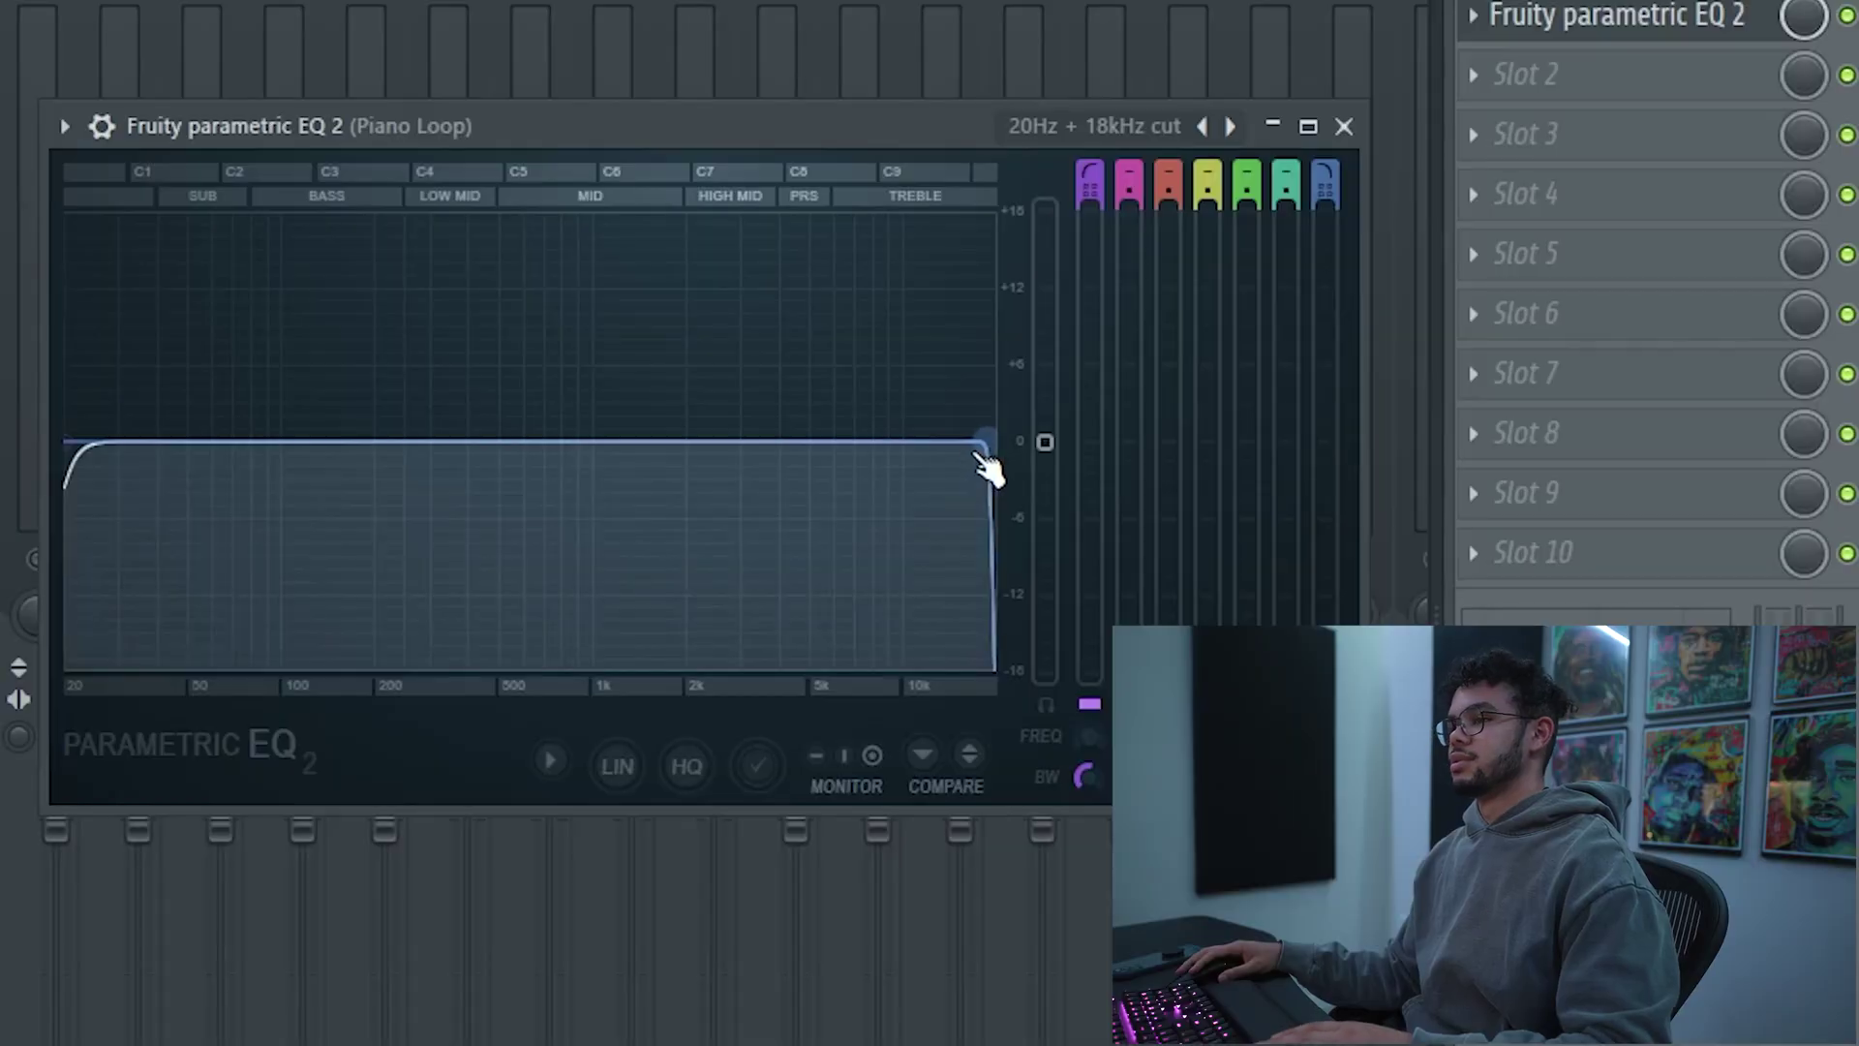
left_click_drag(986, 442, 606, 443)
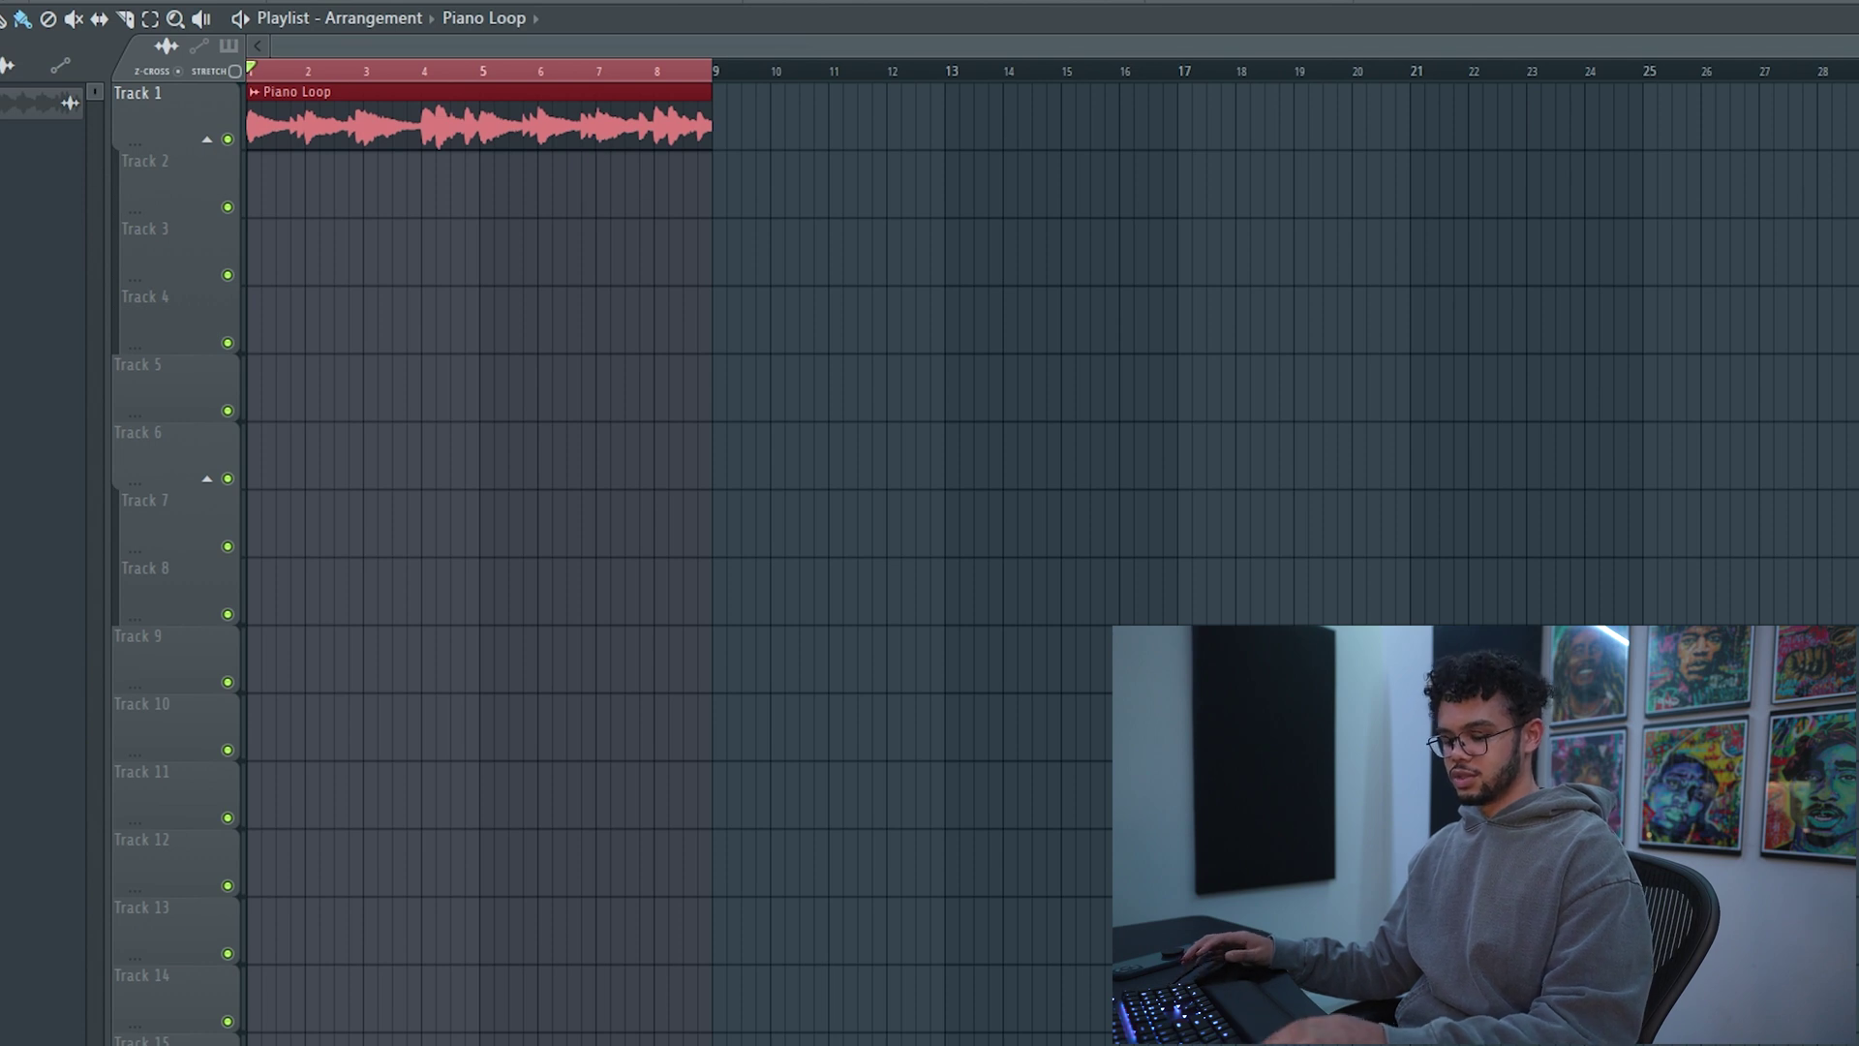
Step: Consolidate the EQ'd Piano Loop clip with Ctrl+Alt+C to render it as new audio
key("ctrl+alt+c")
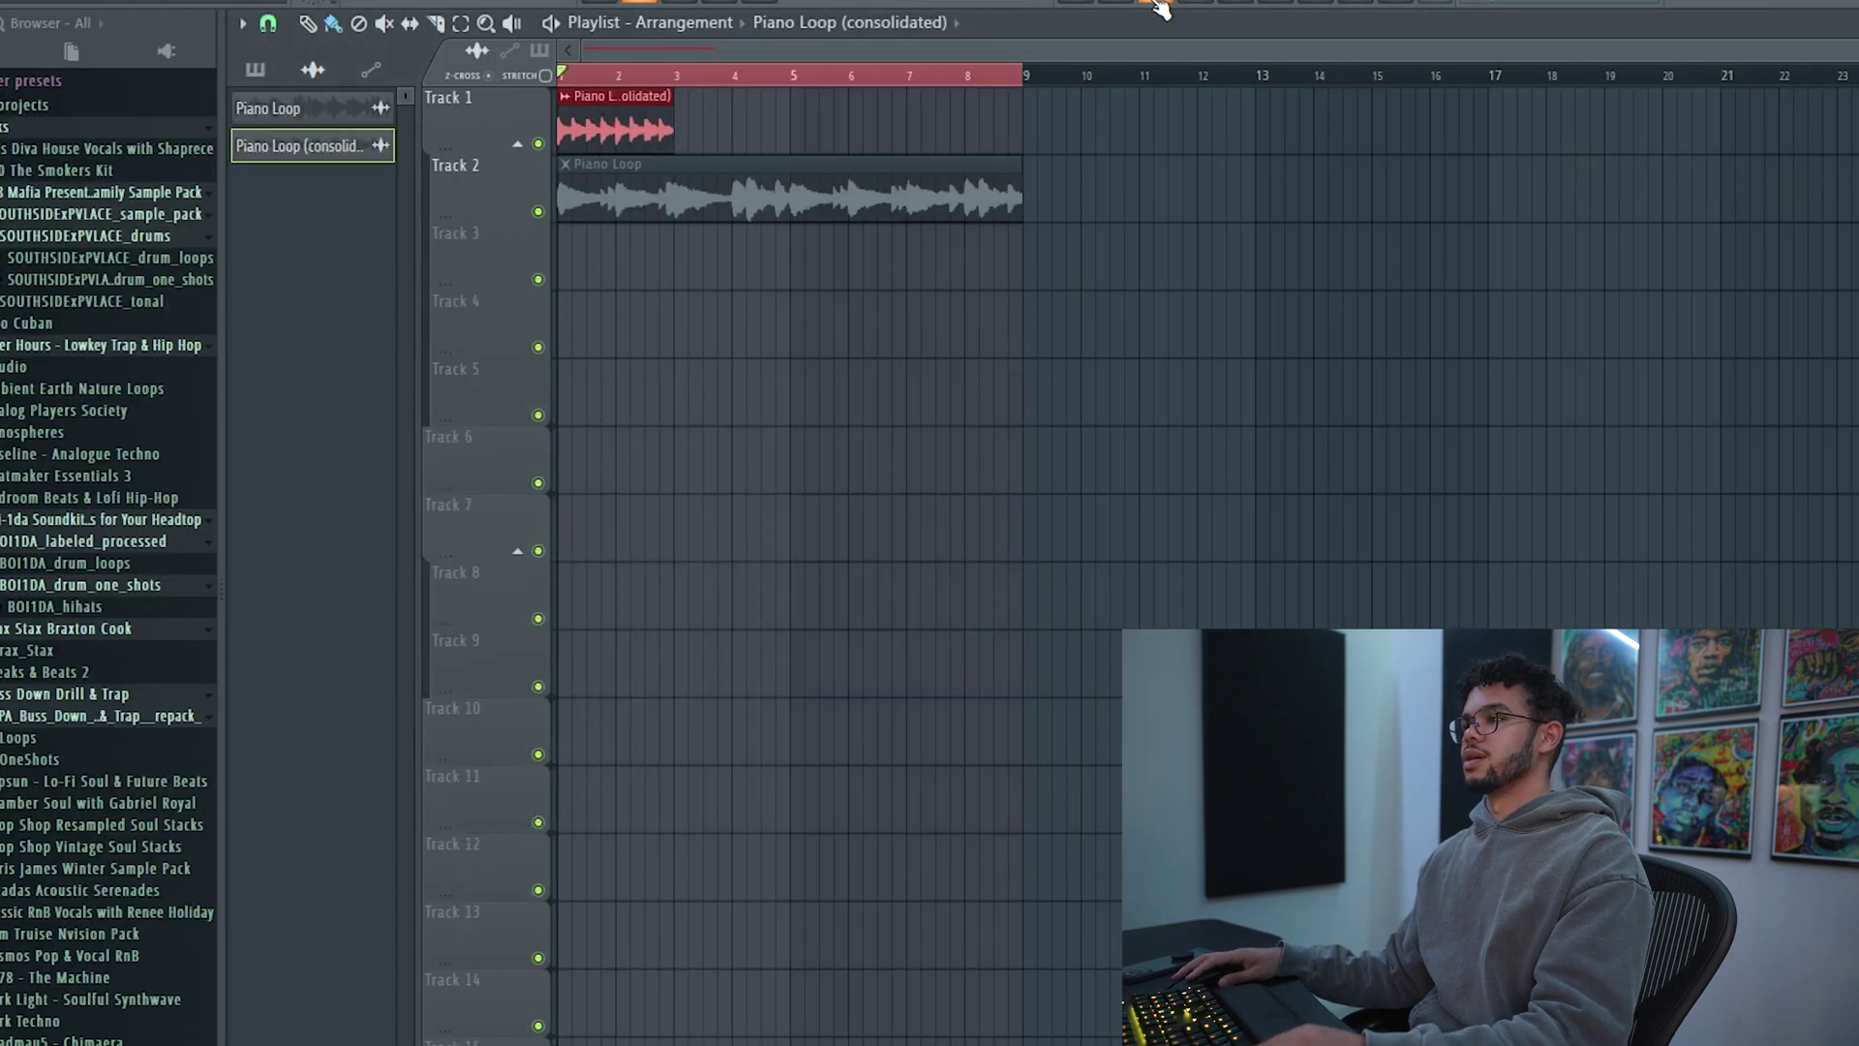
Step: Add Wave Candy to the consolidated Piano Loop mixer track
left_click(1160, 6)
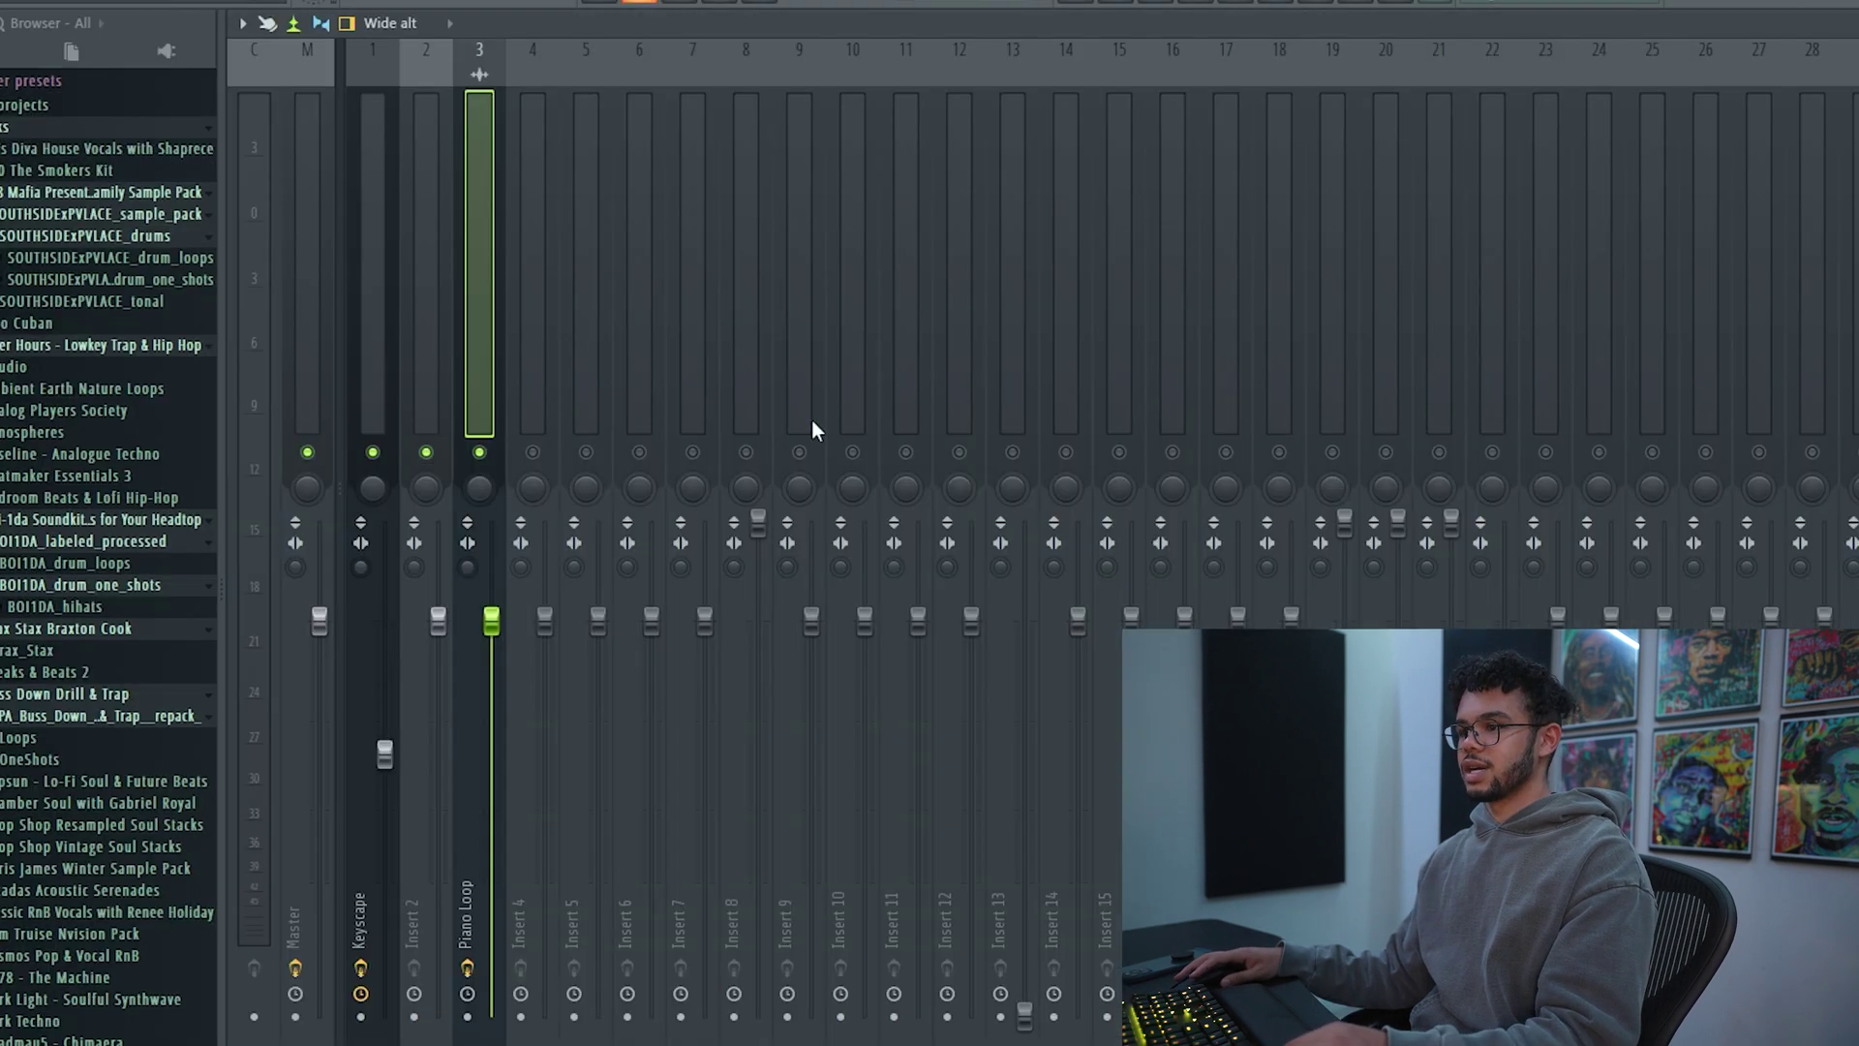
left_click(528, 394)
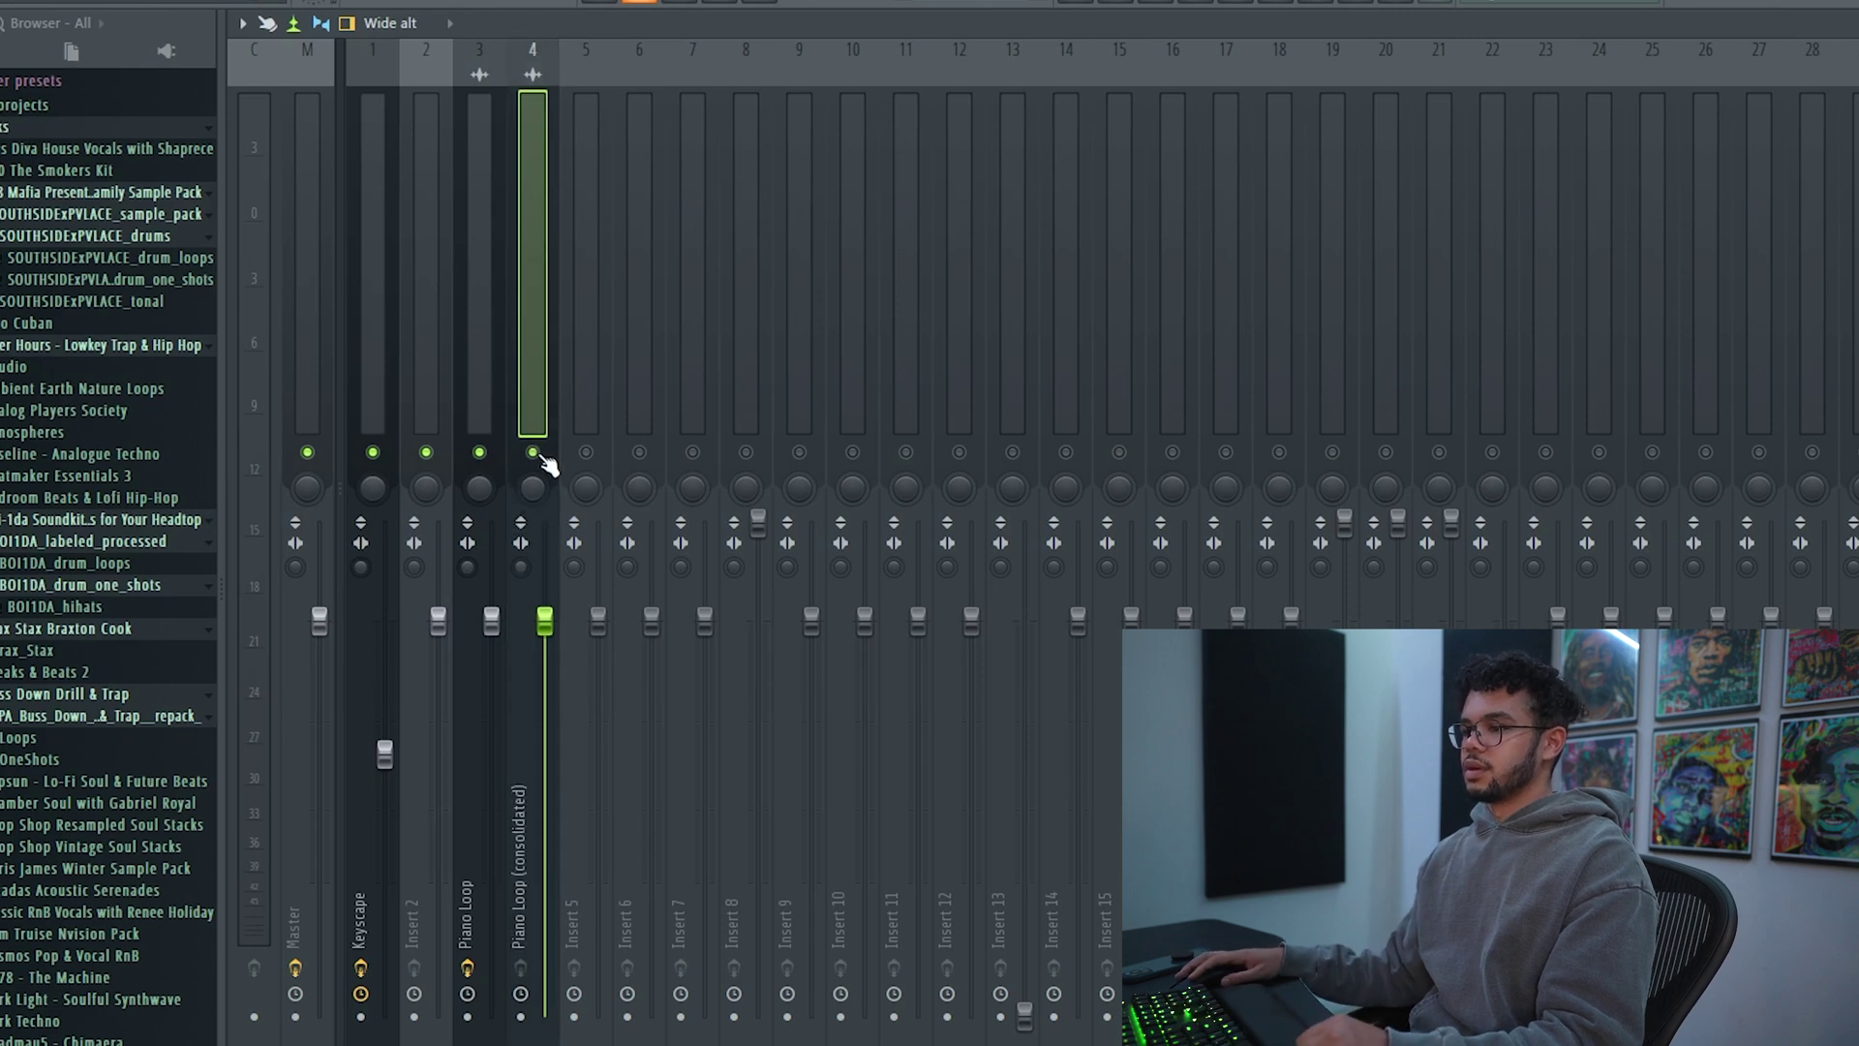
left_click(1607, 49)
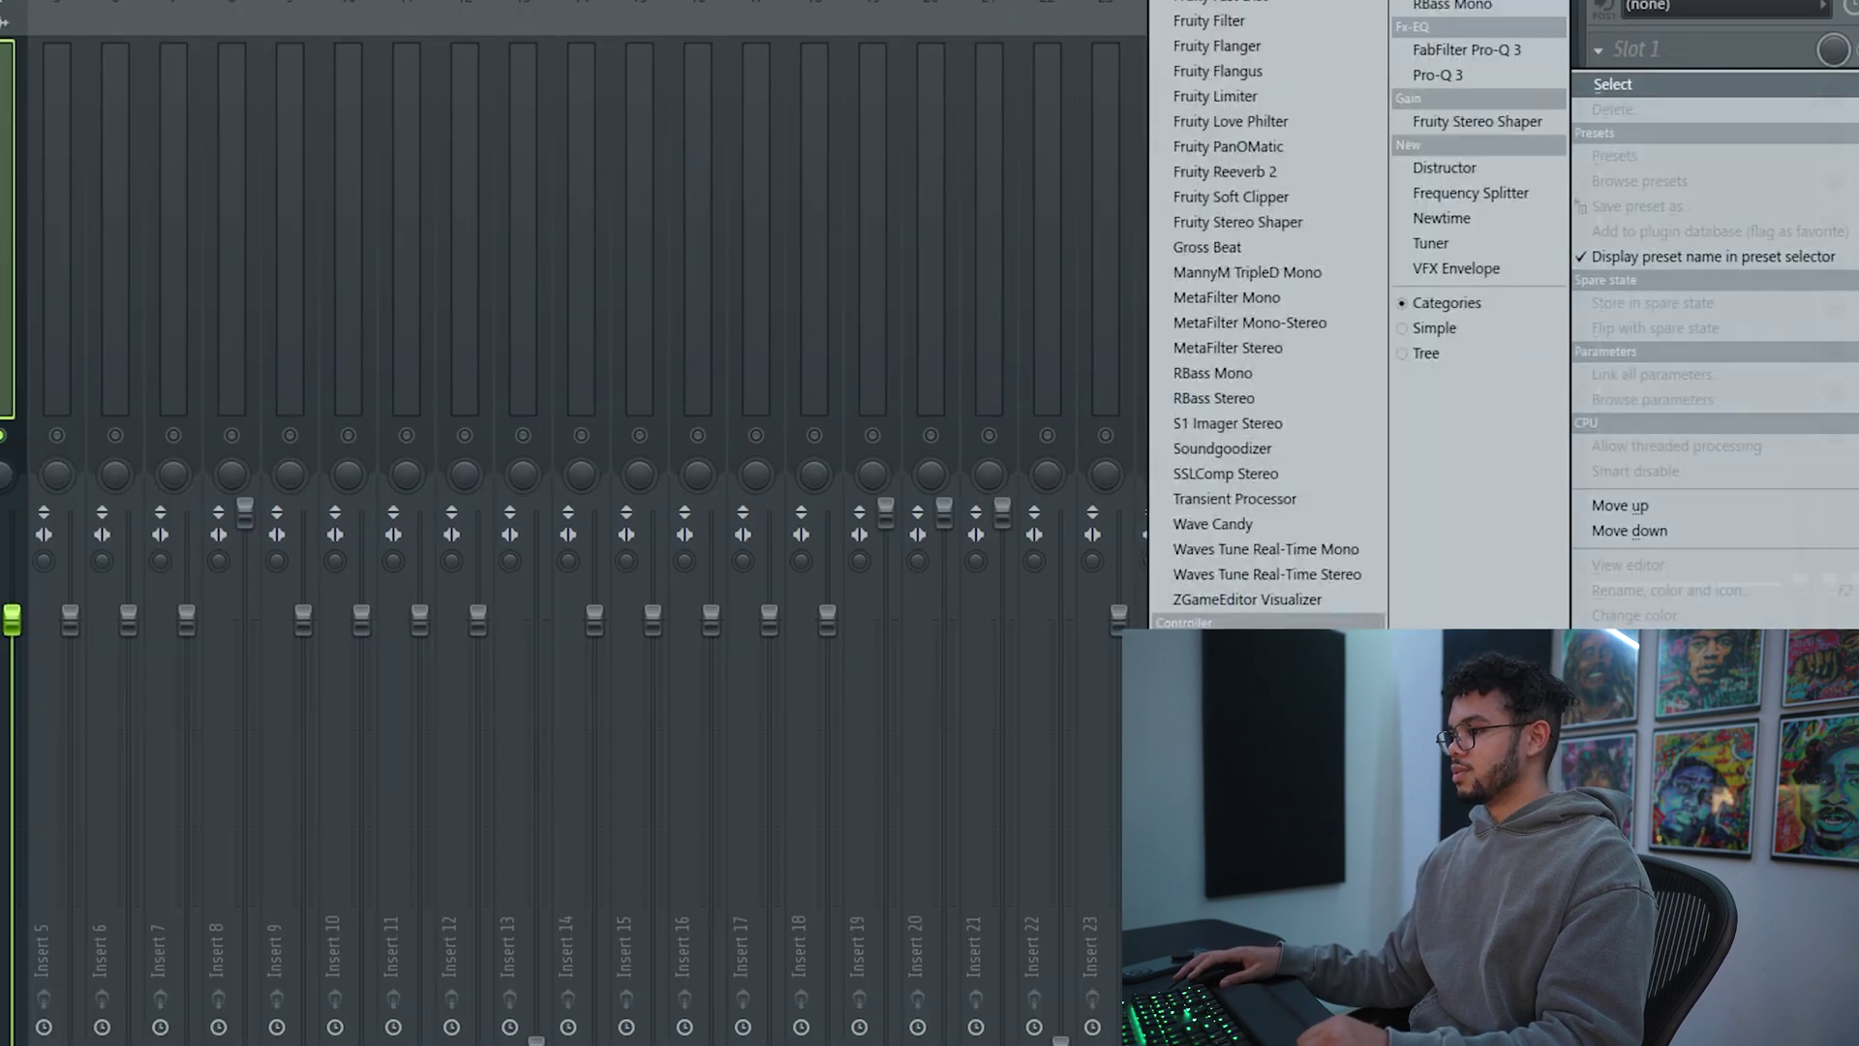
left_click(1264, 523)
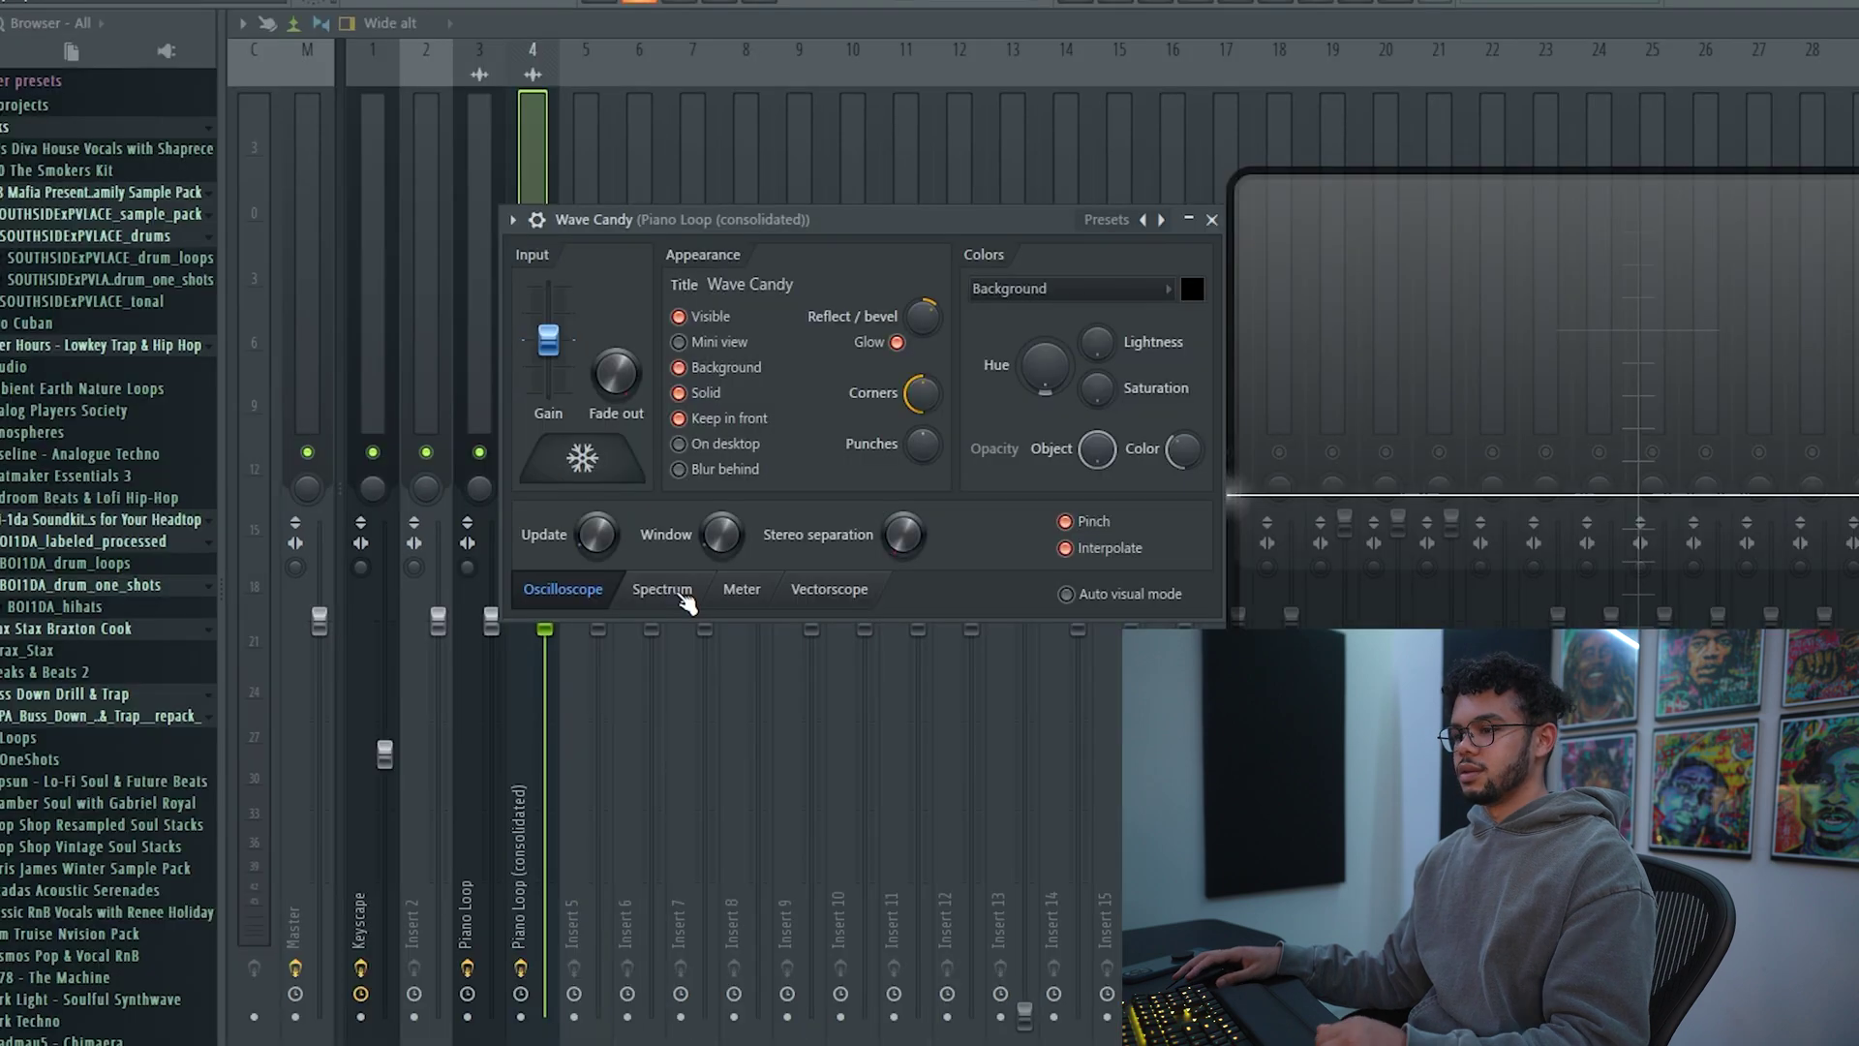
Step: Switch Wave Candy to its spectrum view at 4096-band resolution and rescale the frequency range
left_click(682, 596)
left_click(740, 543)
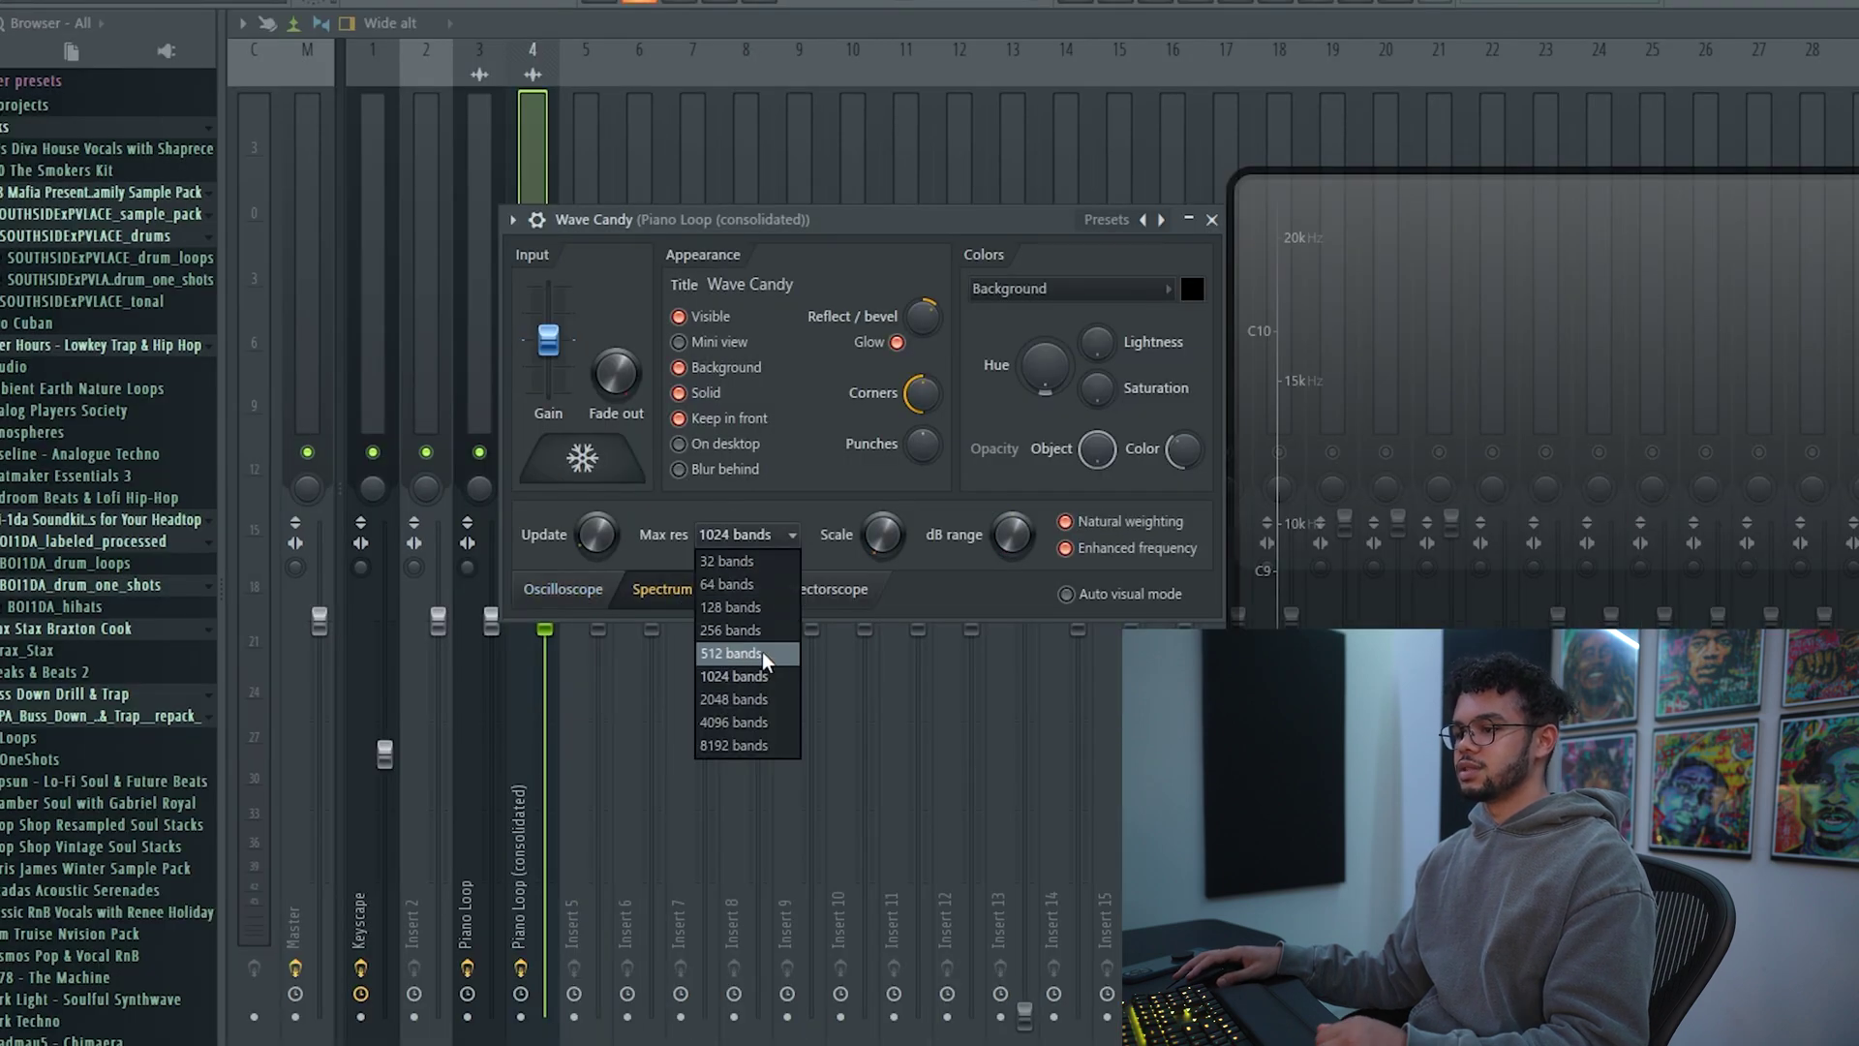
left_click(770, 723)
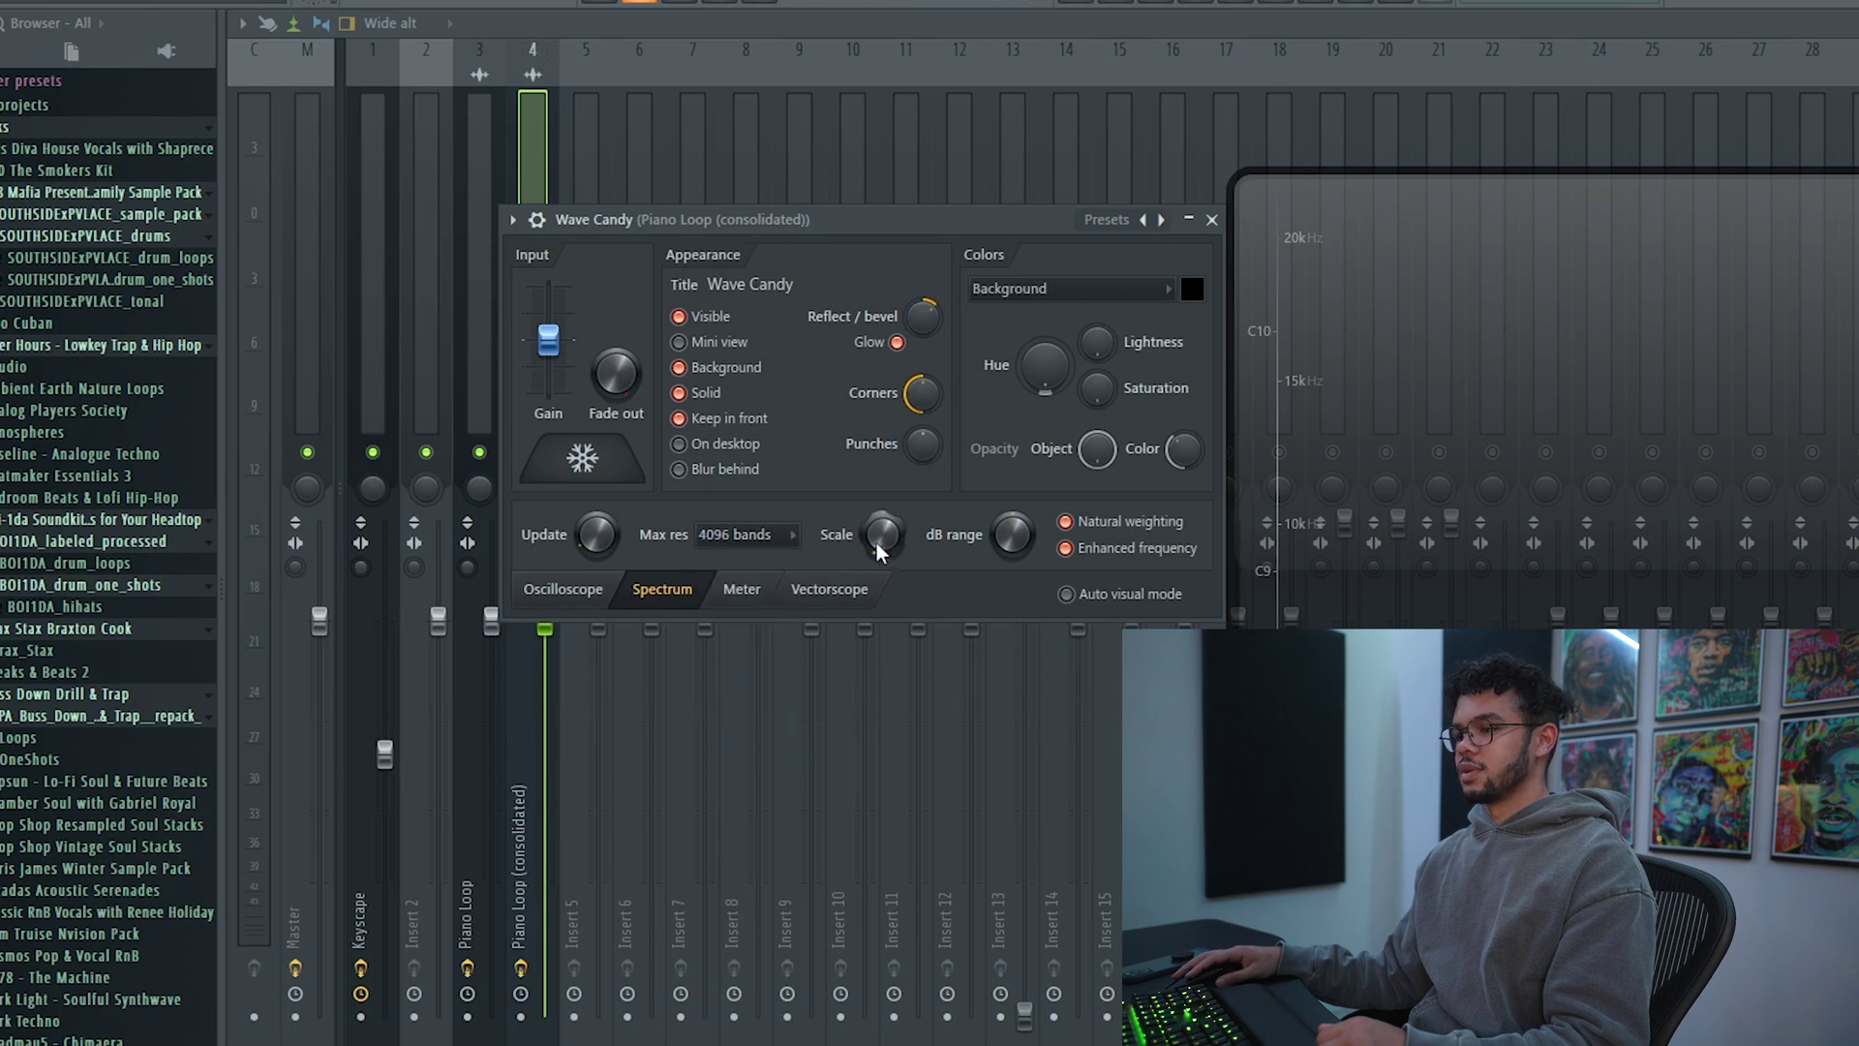
left_click_drag(880, 550, 880, 513)
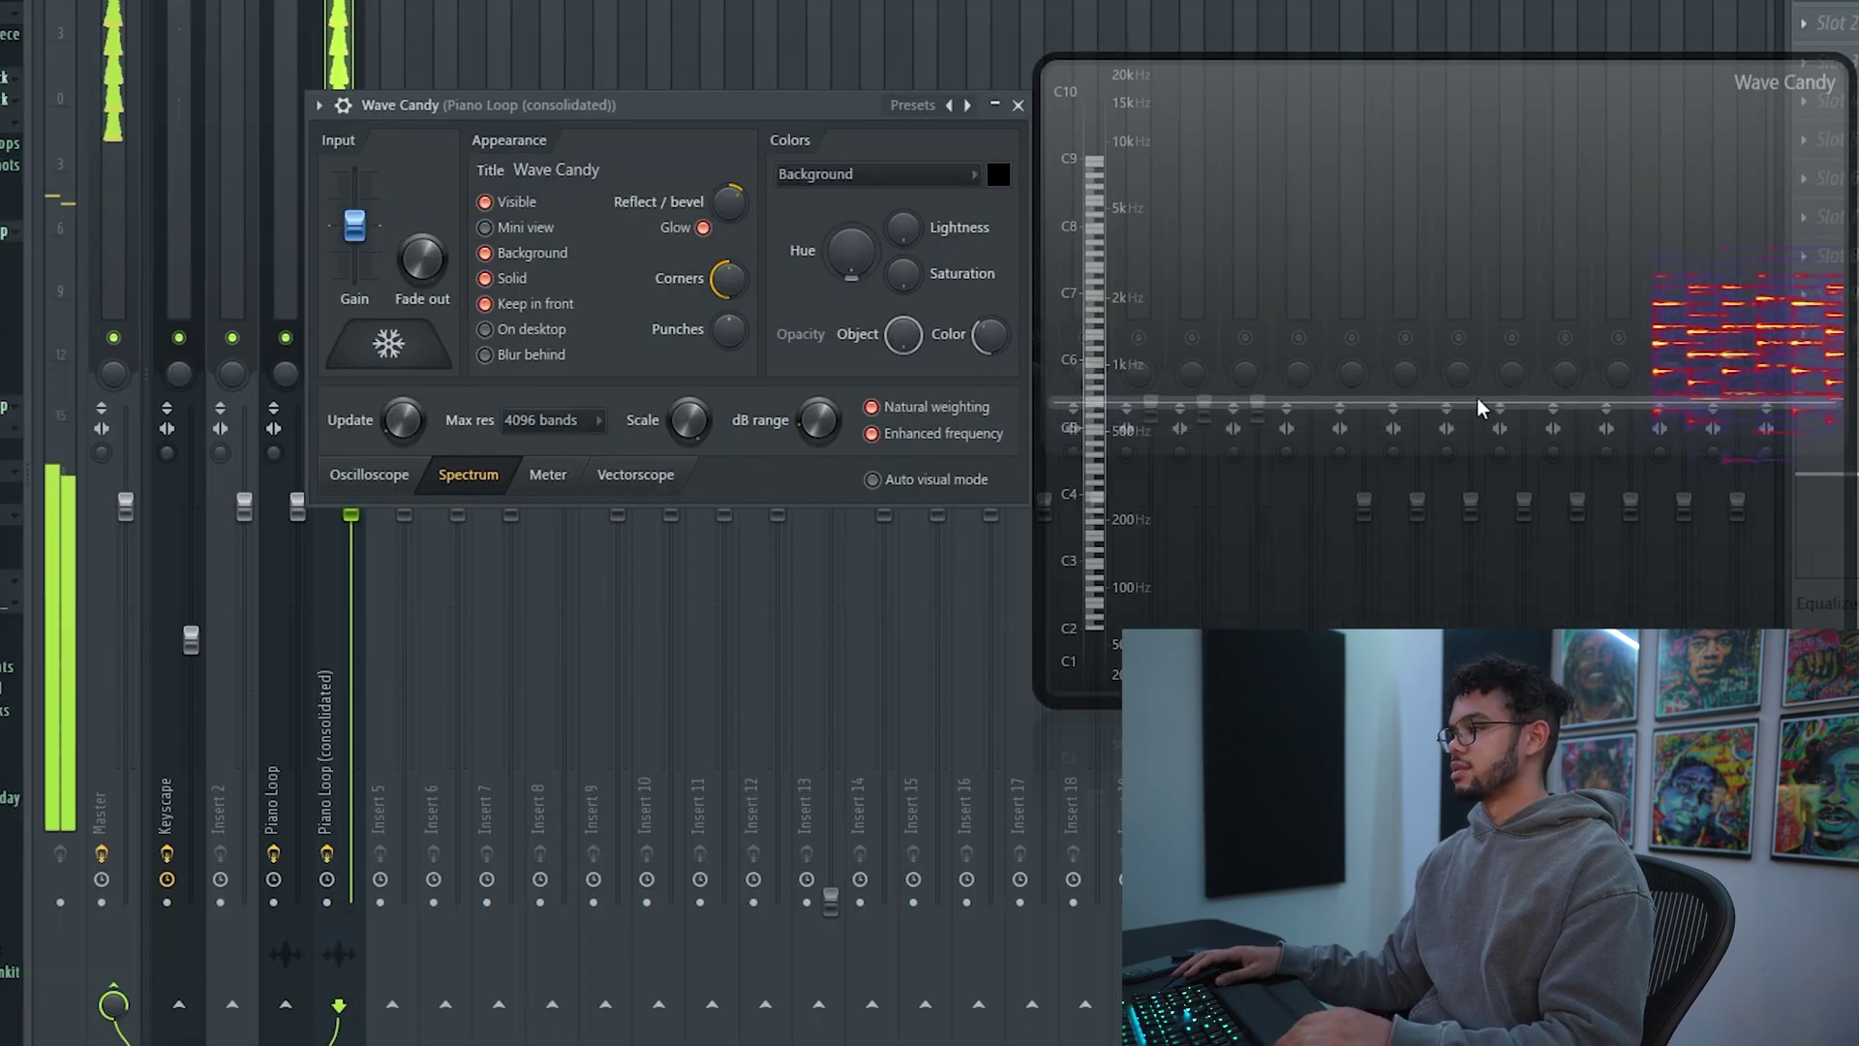
key("F7")
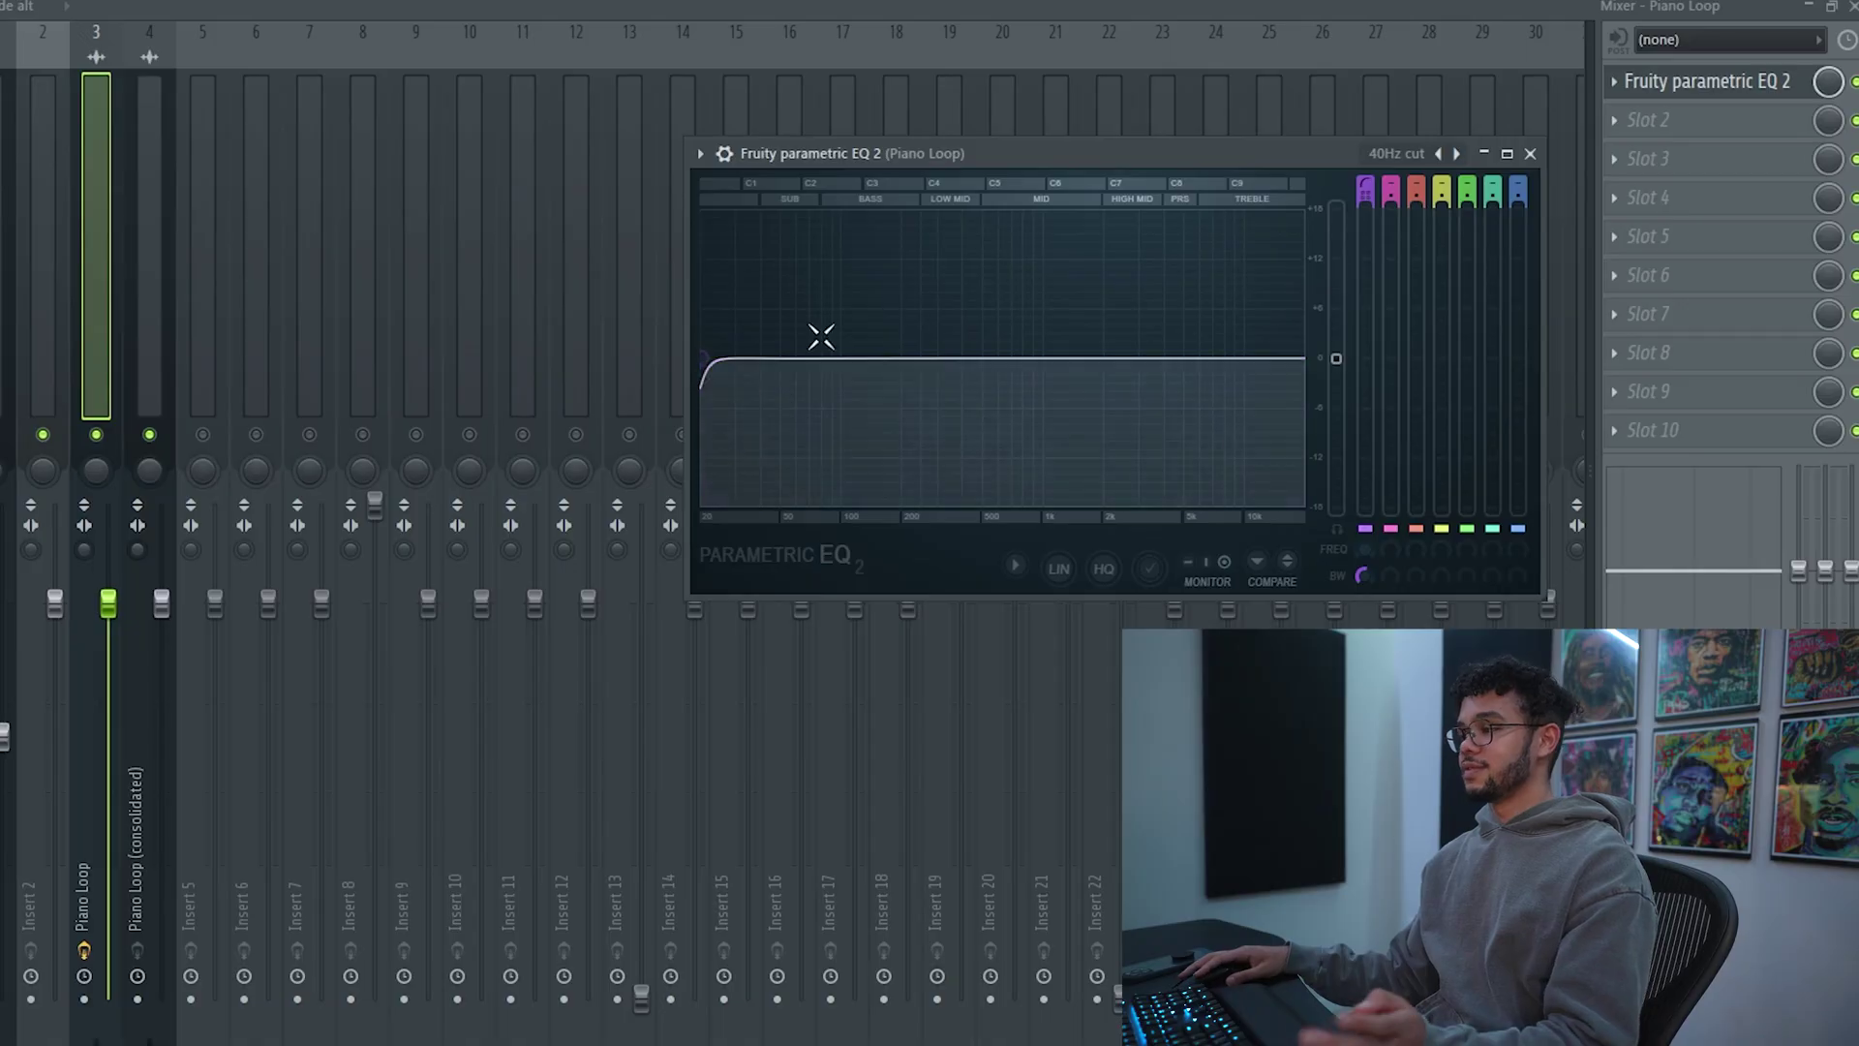
left_click(1456, 153)
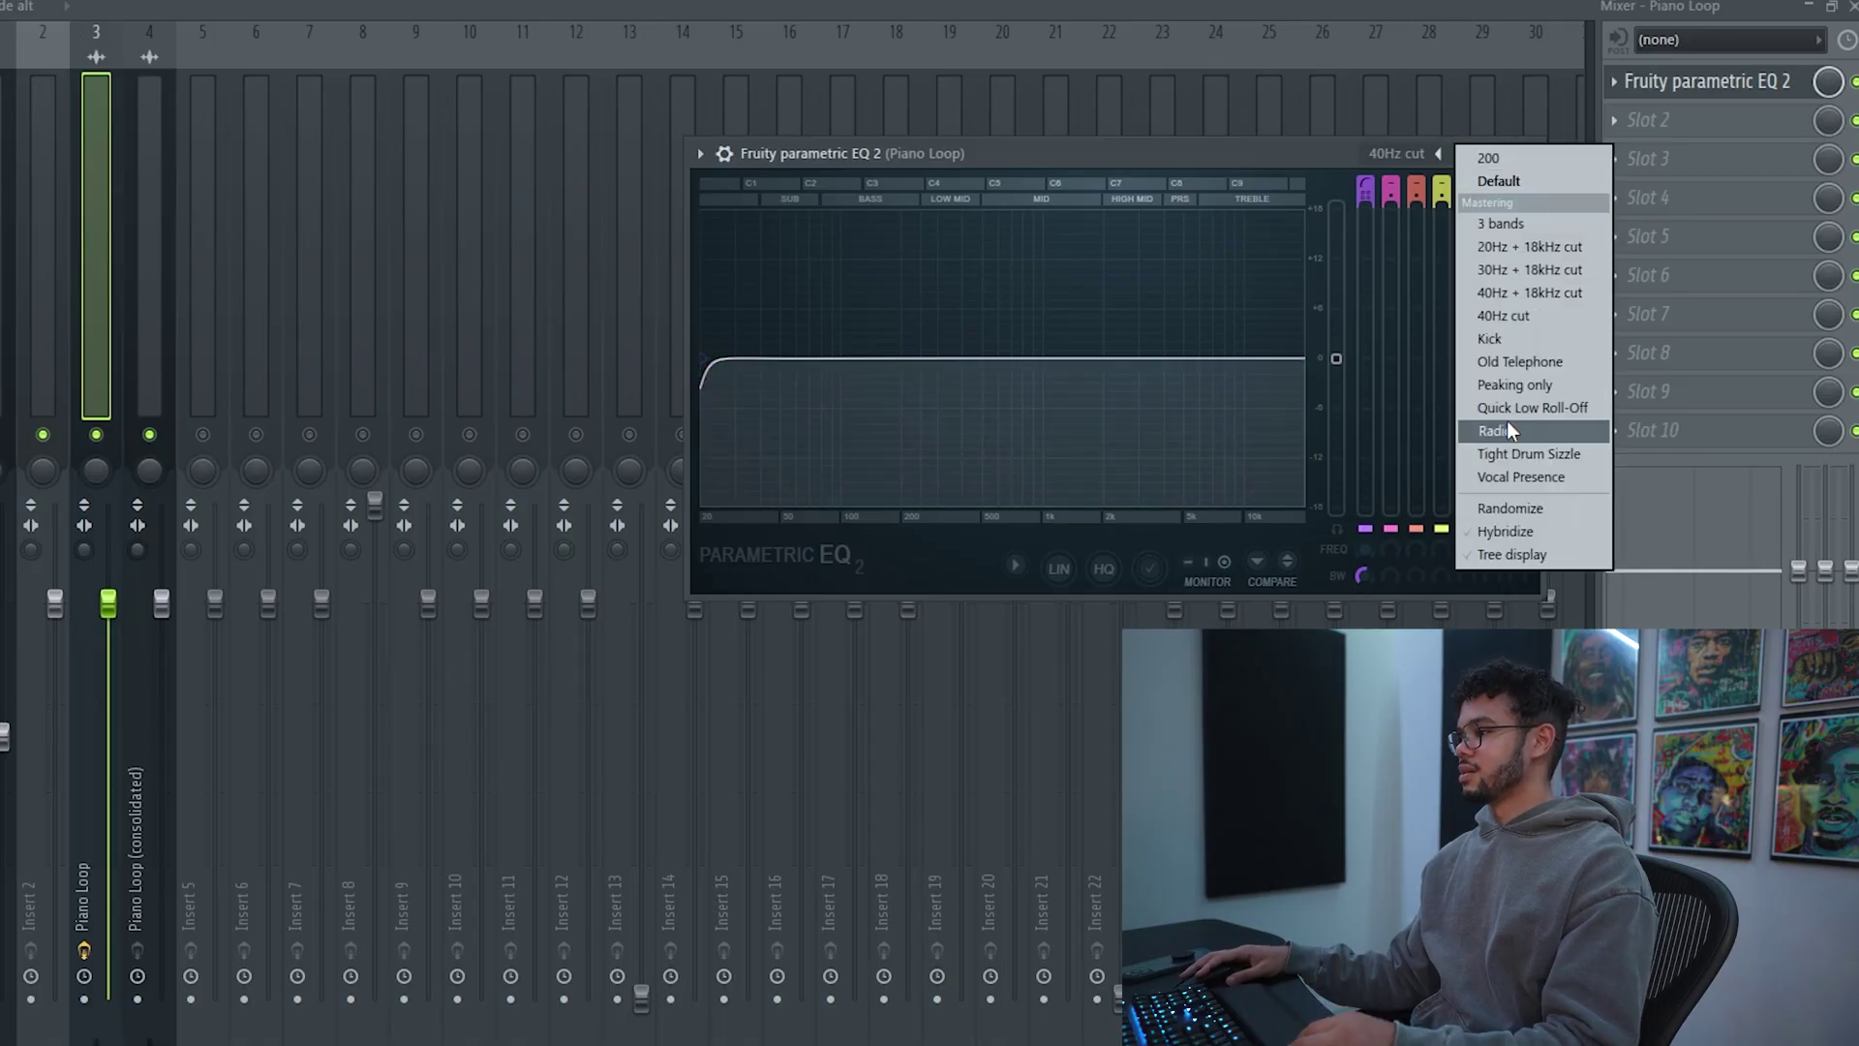
left_click(1501, 323)
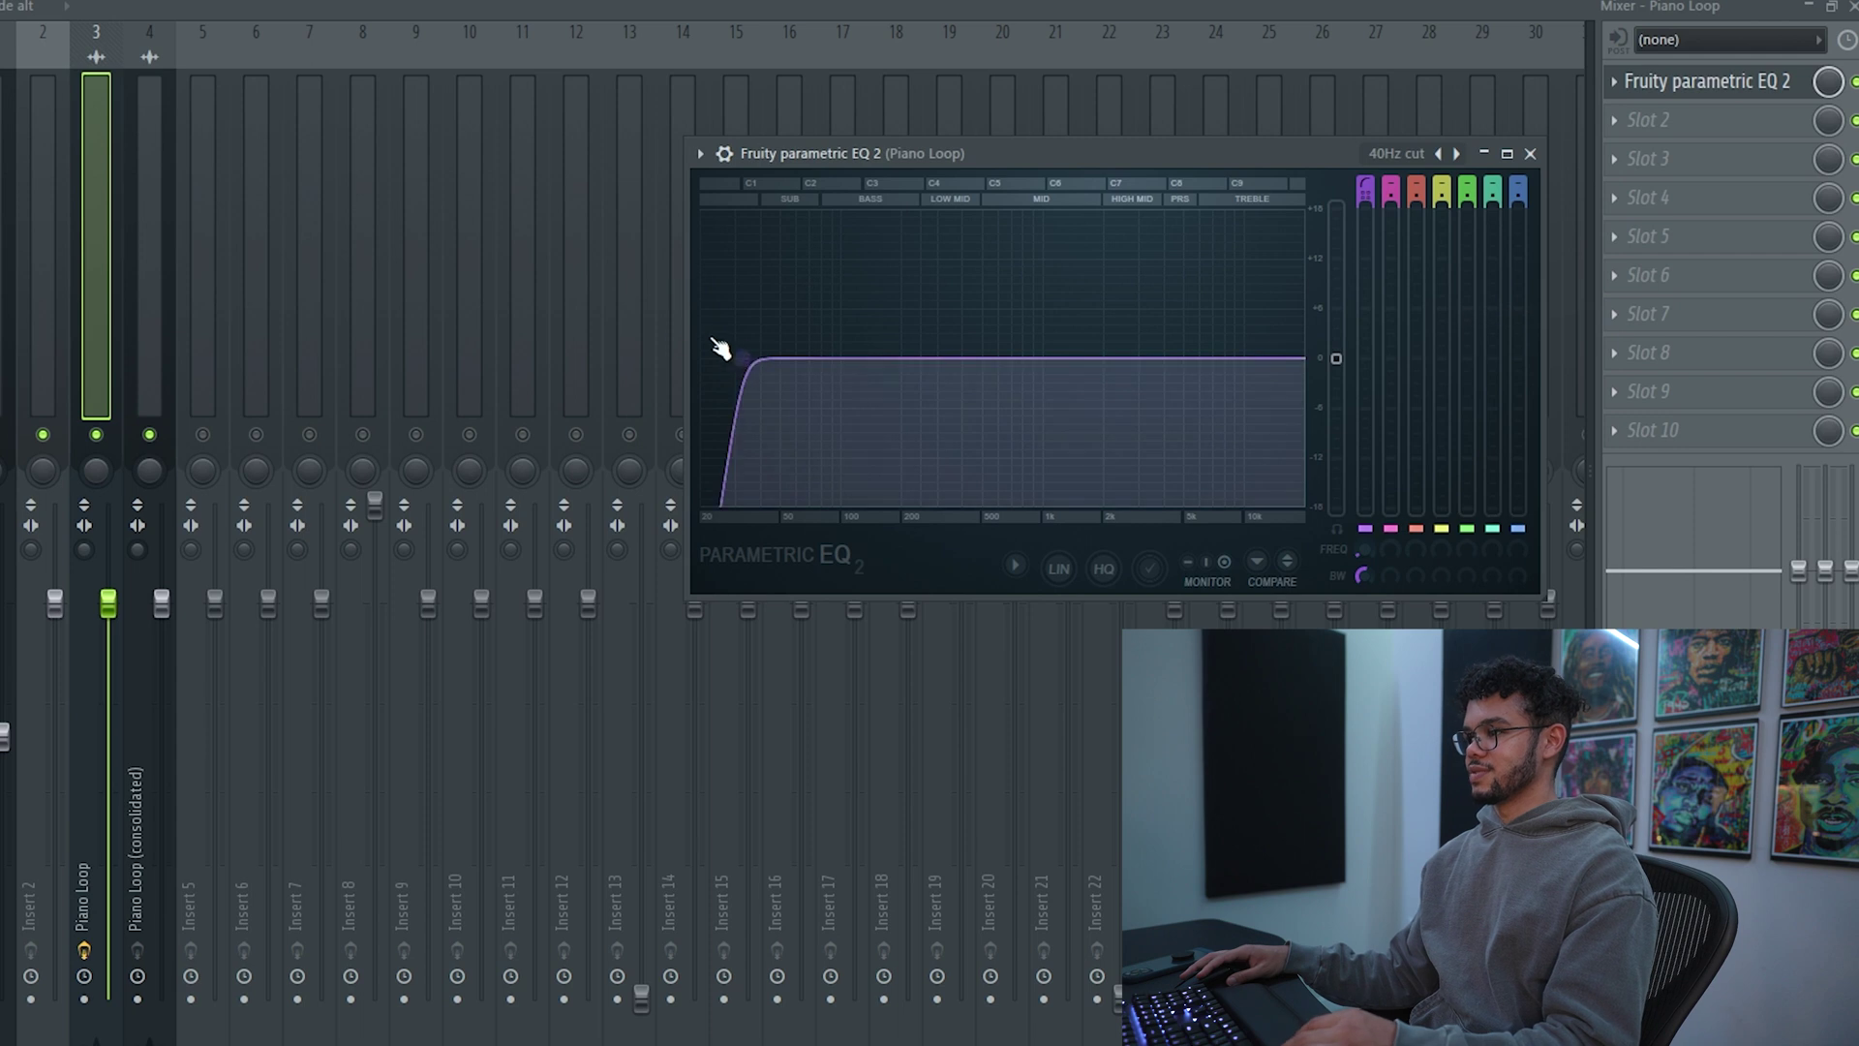
left_click_drag(748, 358, 988, 358)
key("space")
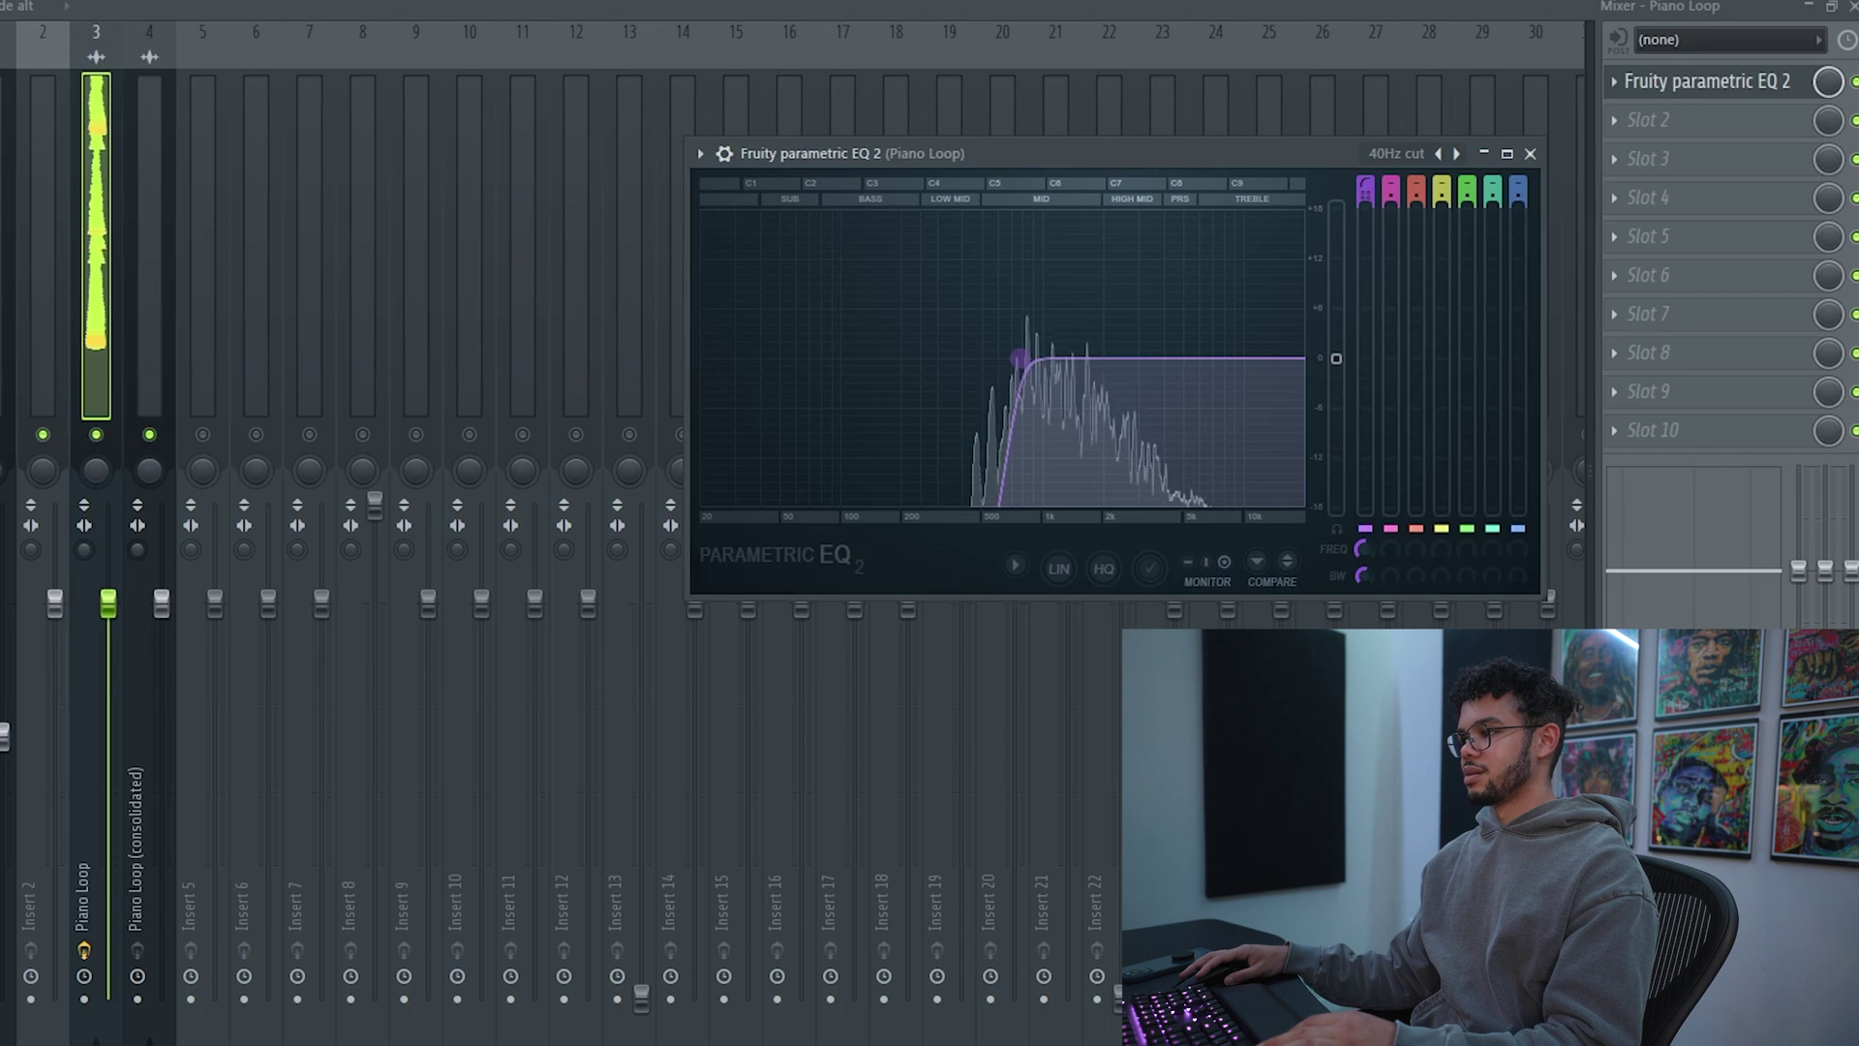
mouse_move(1023, 368)
left_mouse_down()
mouse_move(1048, 358)
mouse_move(1032, 362)
left_mouse_up()
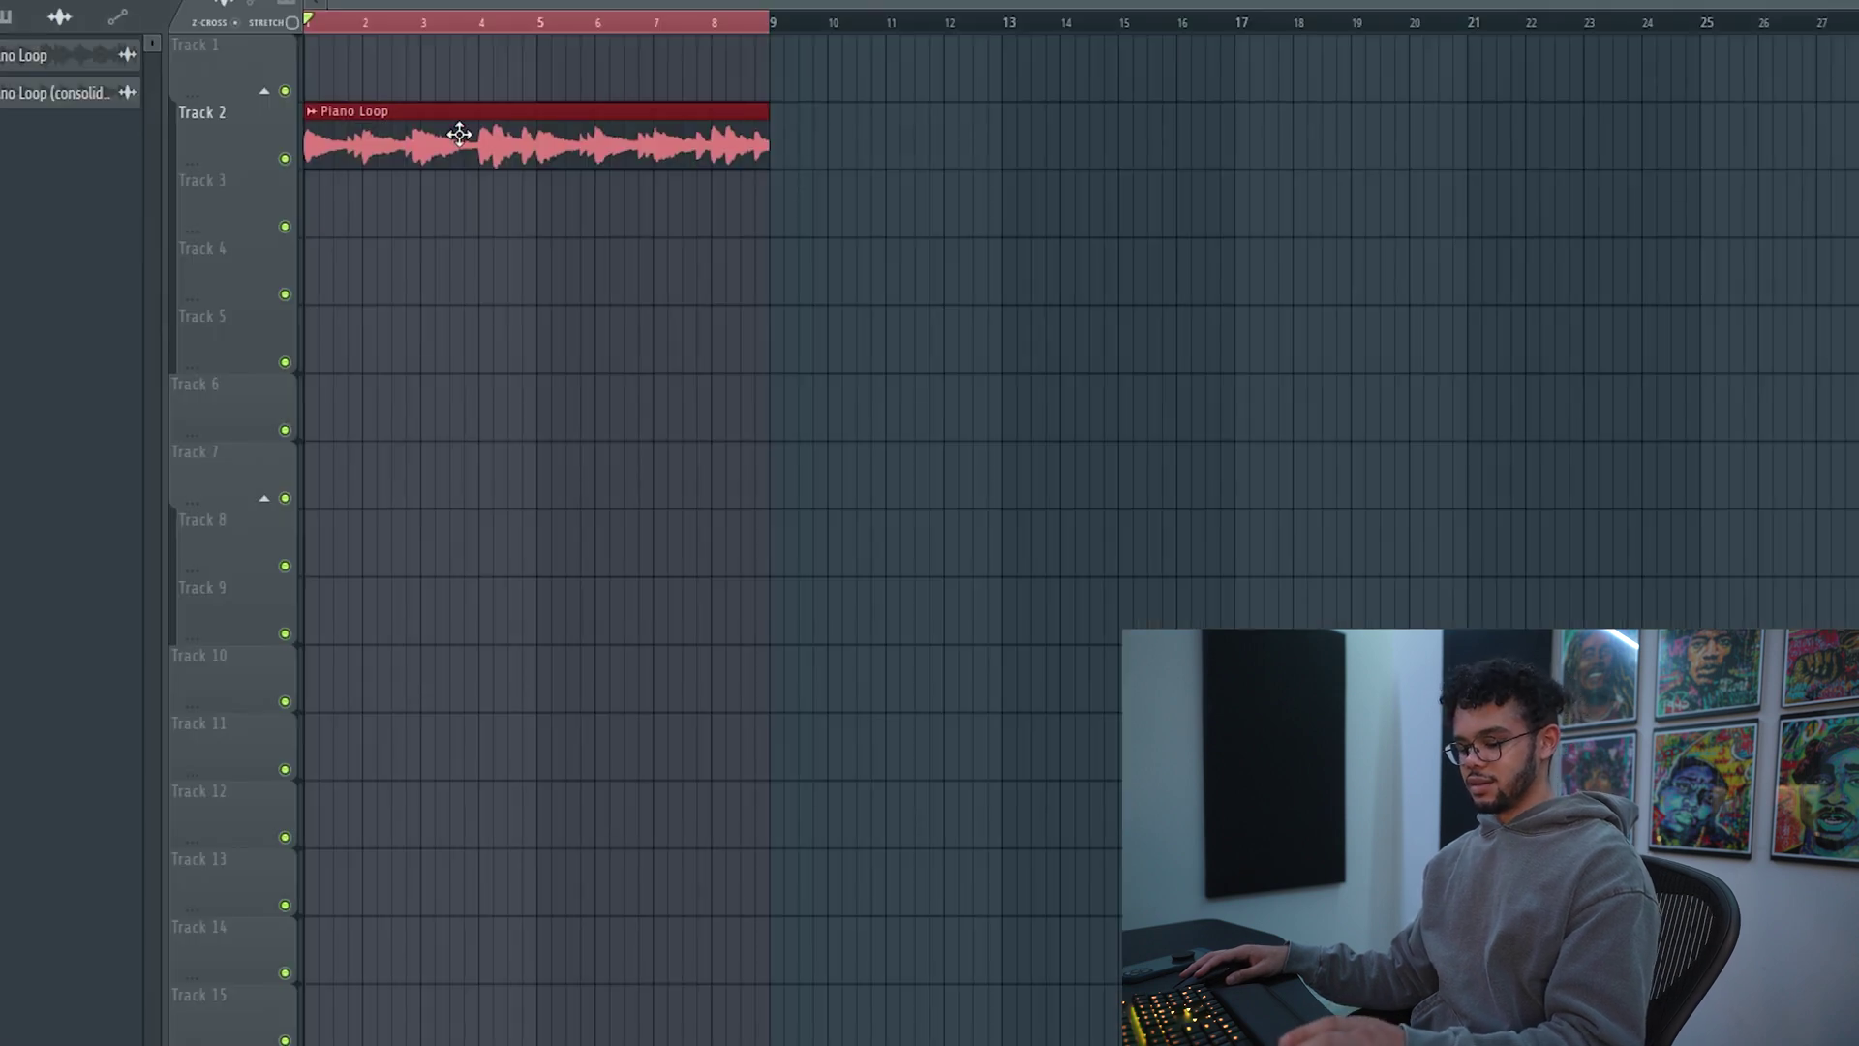
key("ctrl+alt+c")
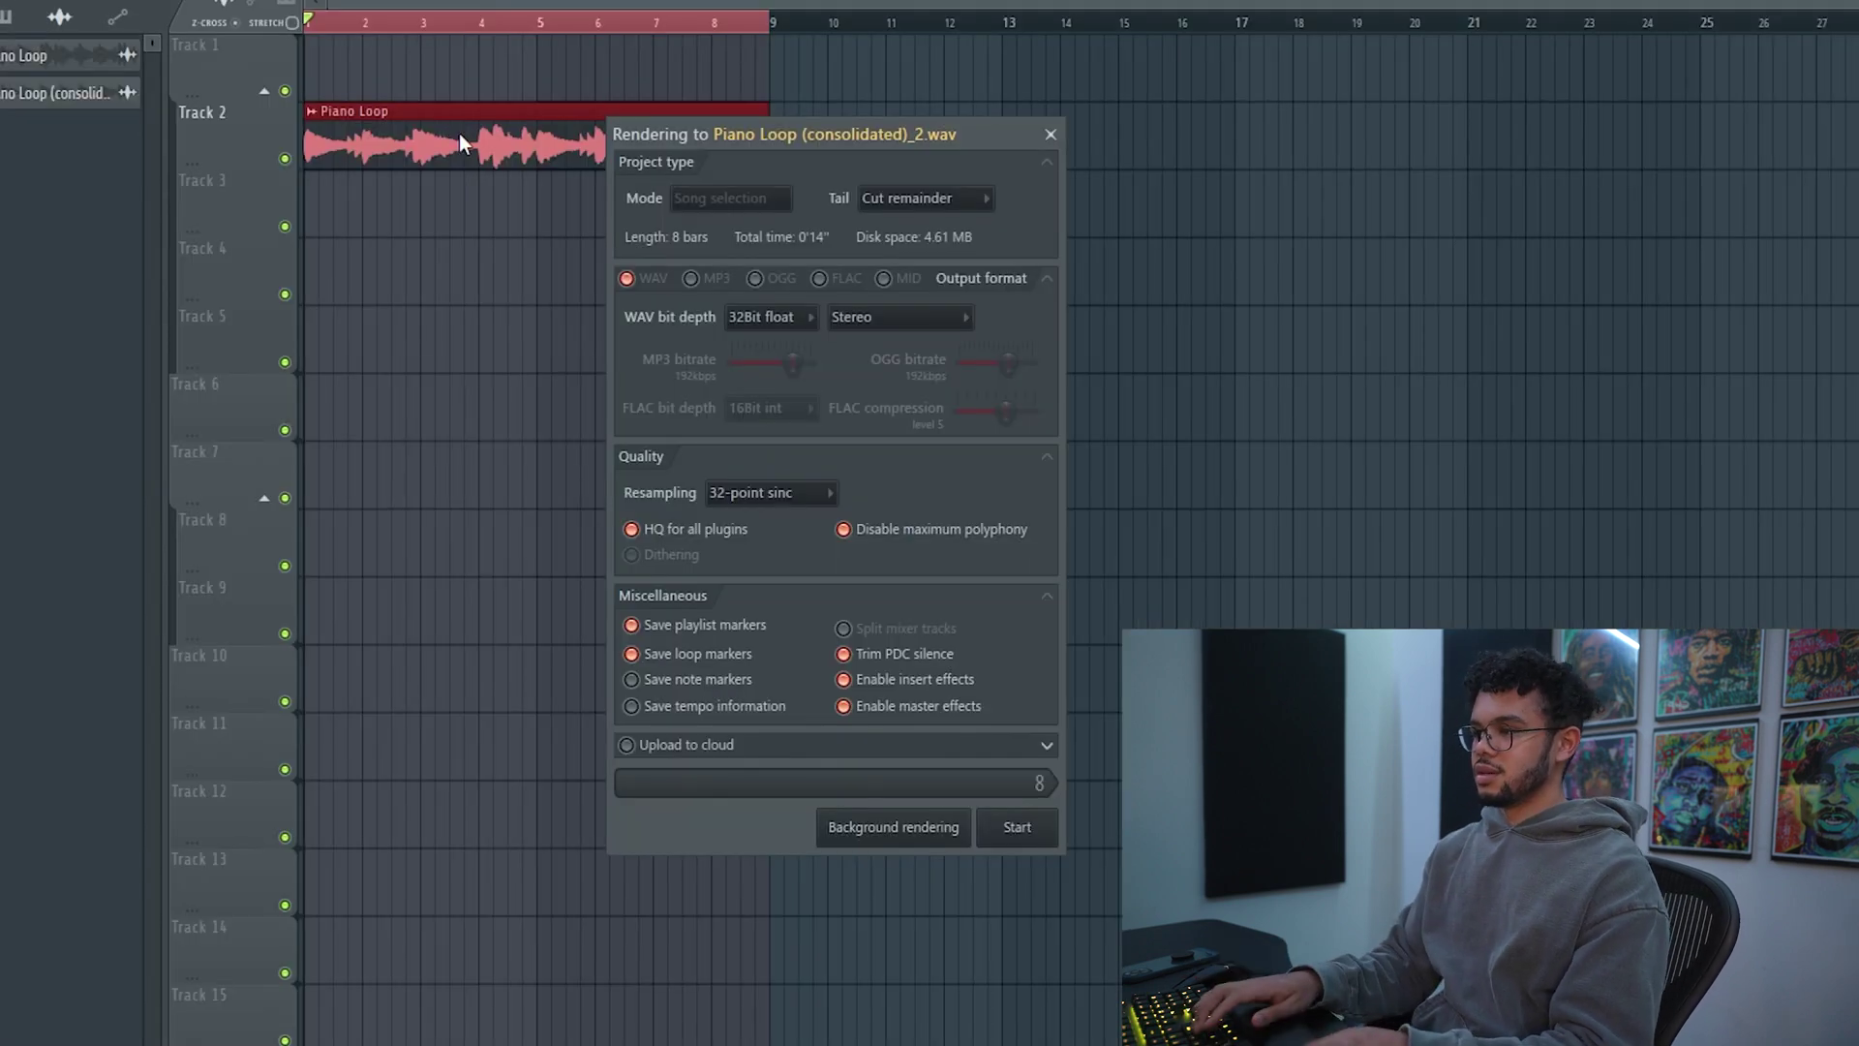
key("Return")
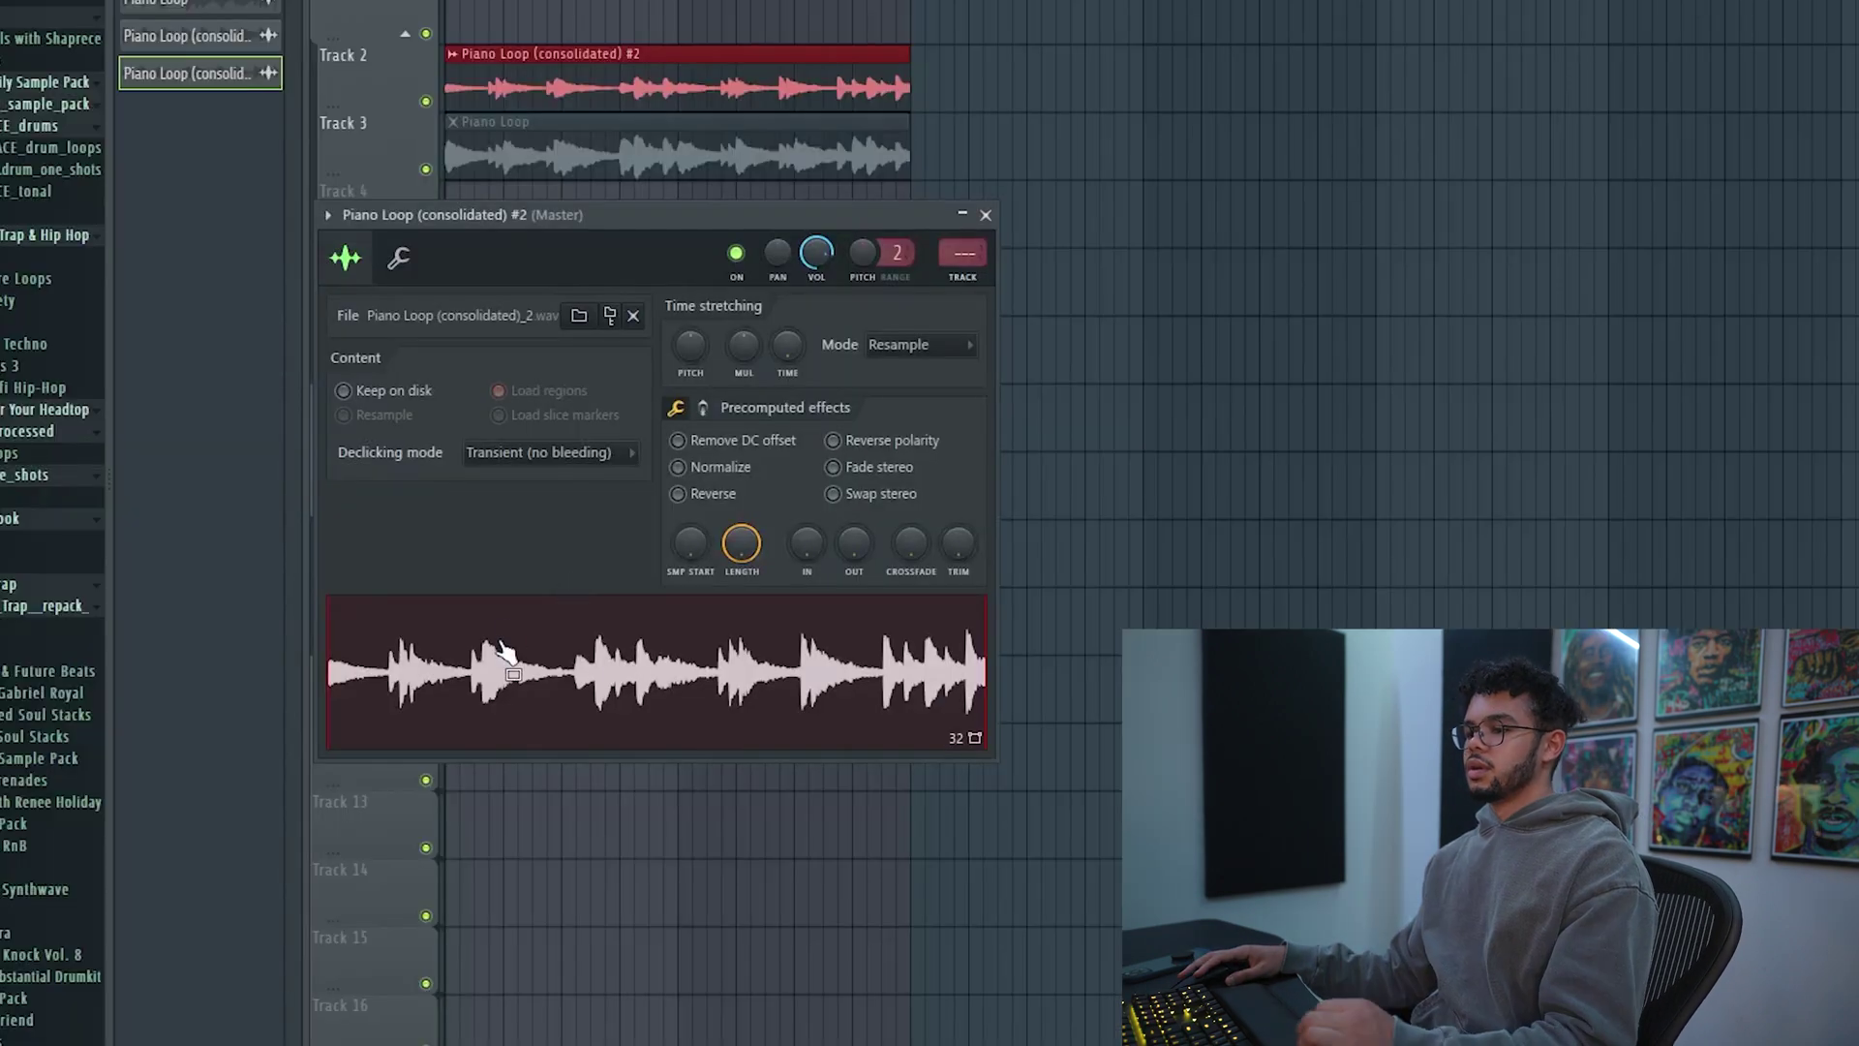
right_click(579, 684)
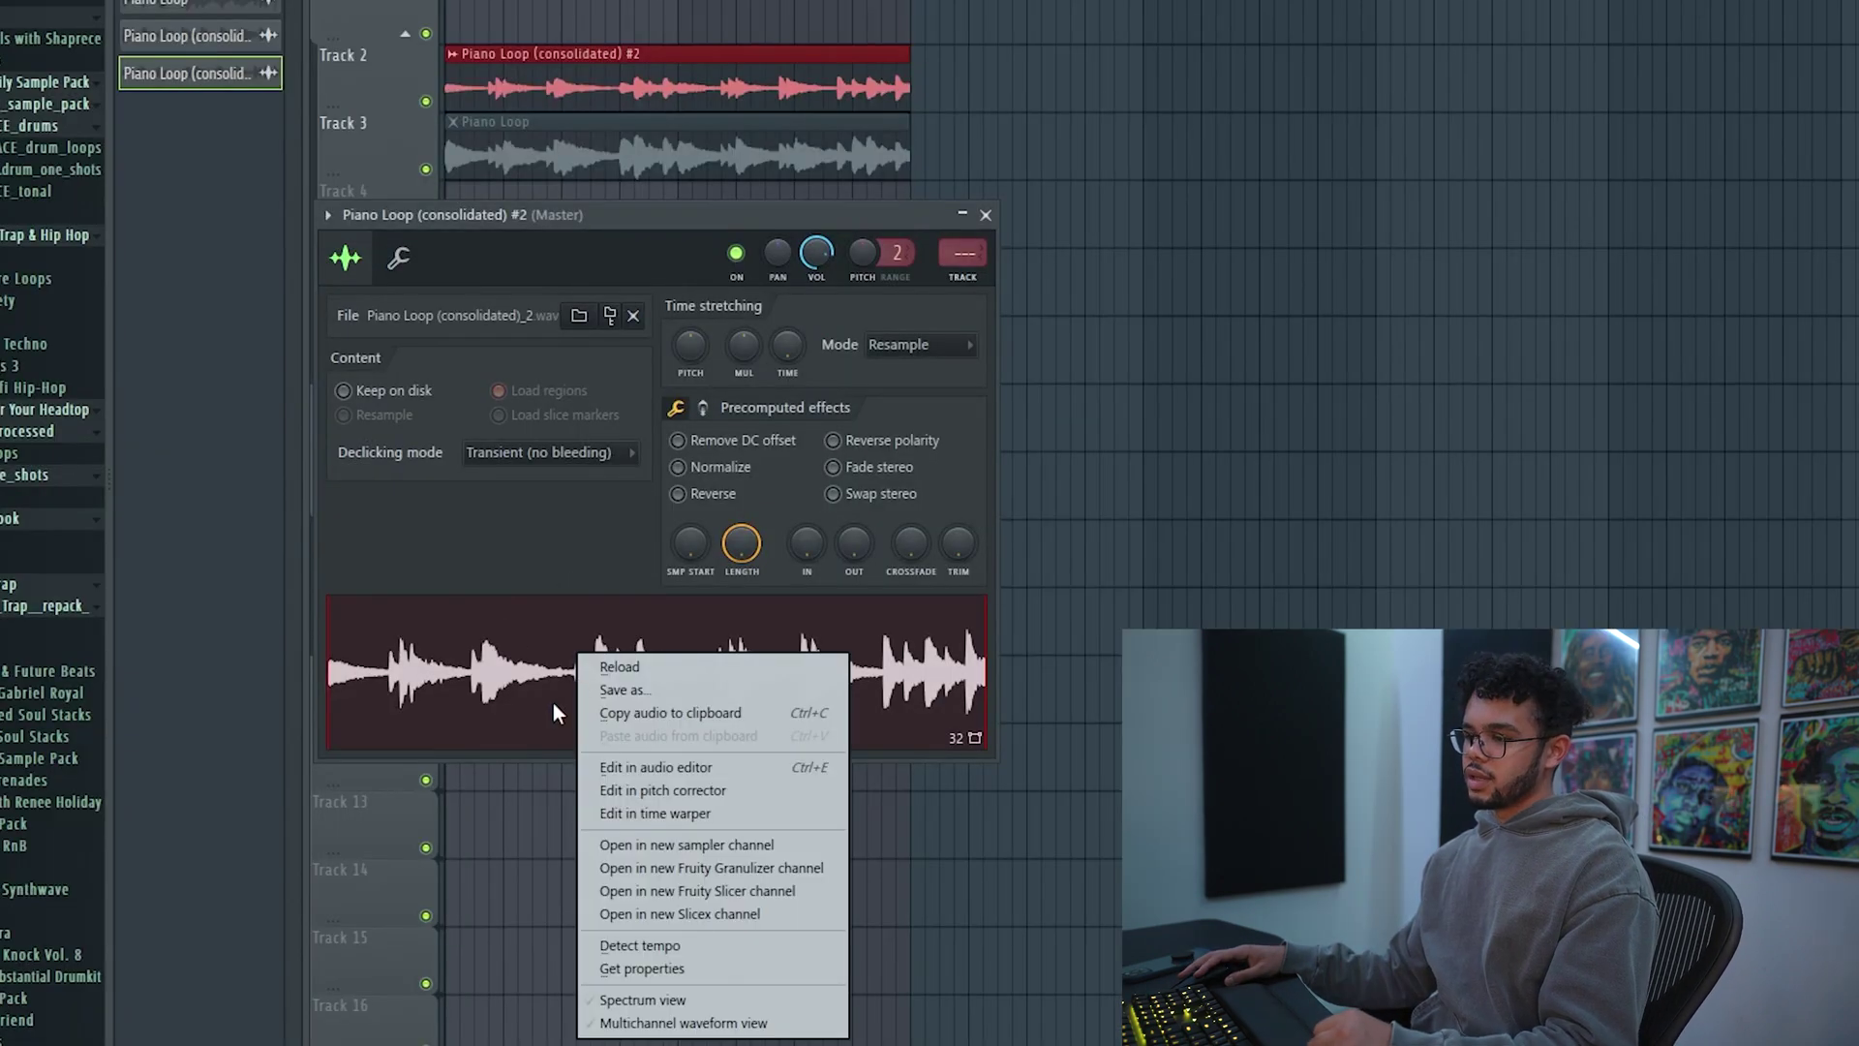
Step: In Edison, convert the piano loop to mono and dump its detected notes to the piano roll
left_click(655, 767)
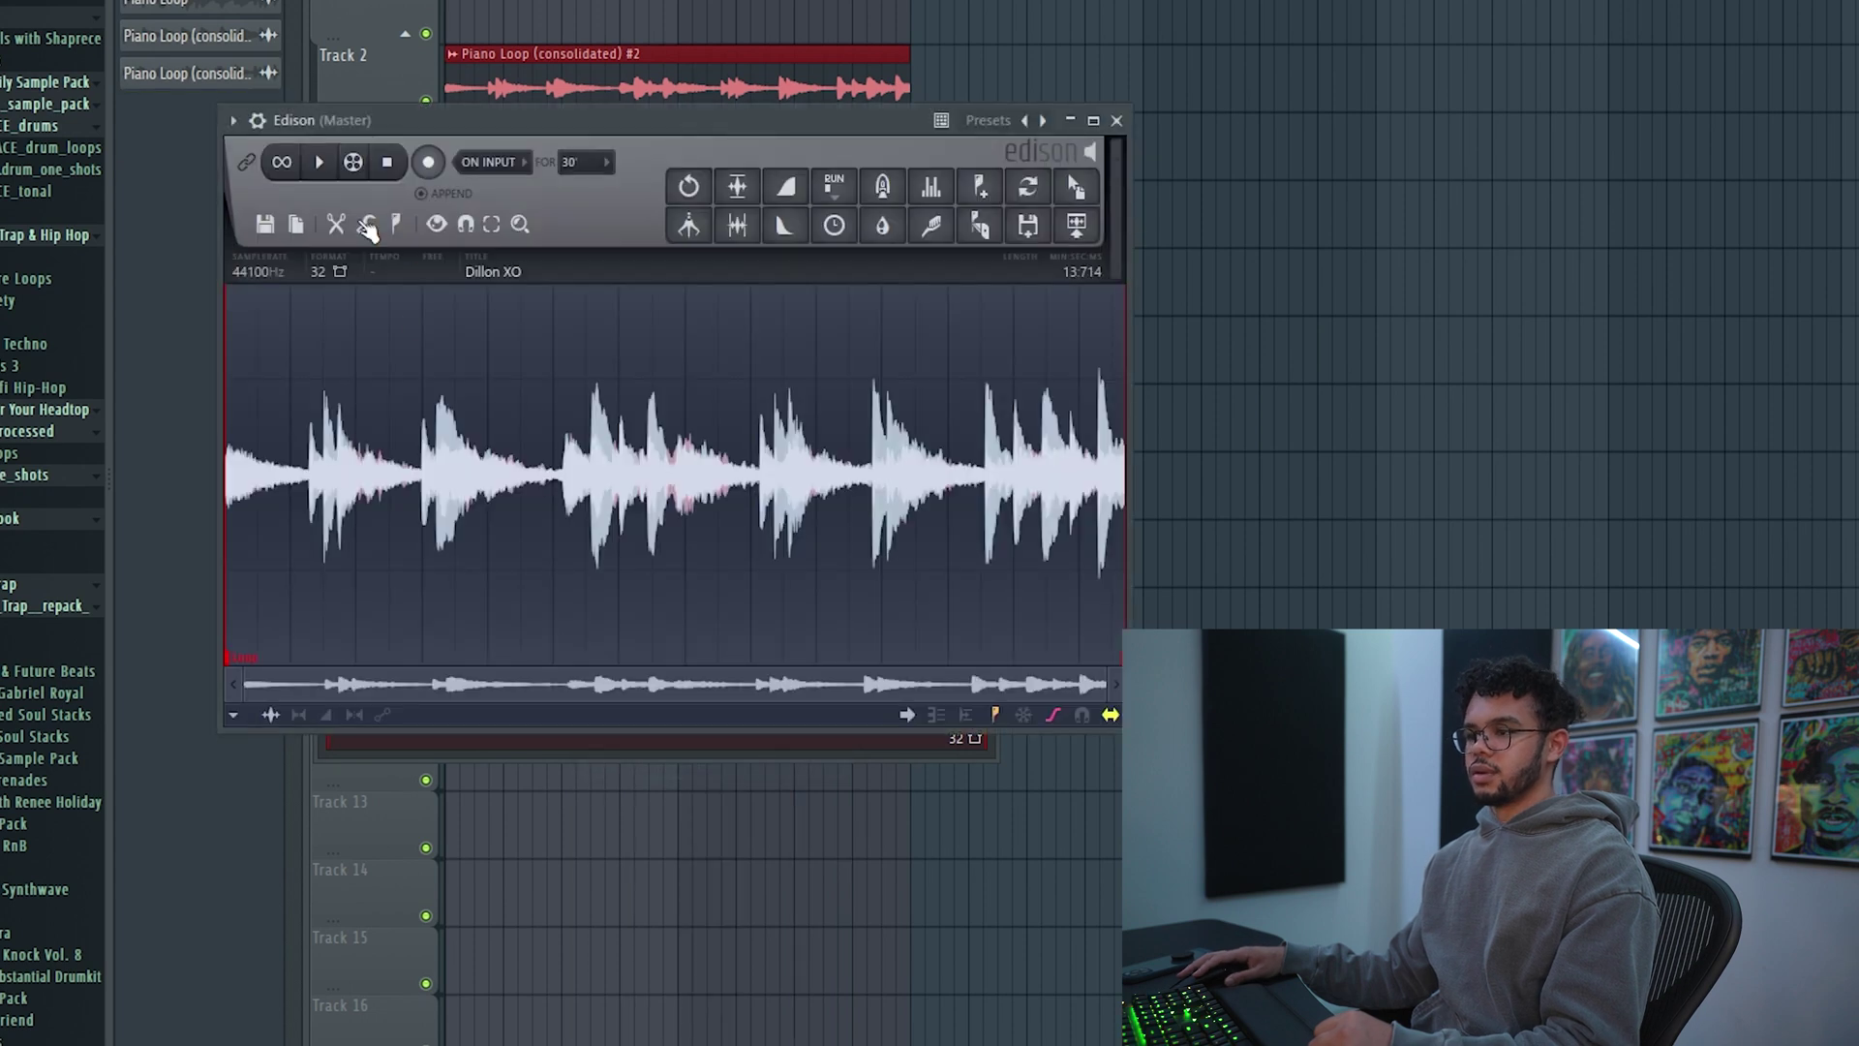
left_click(366, 224)
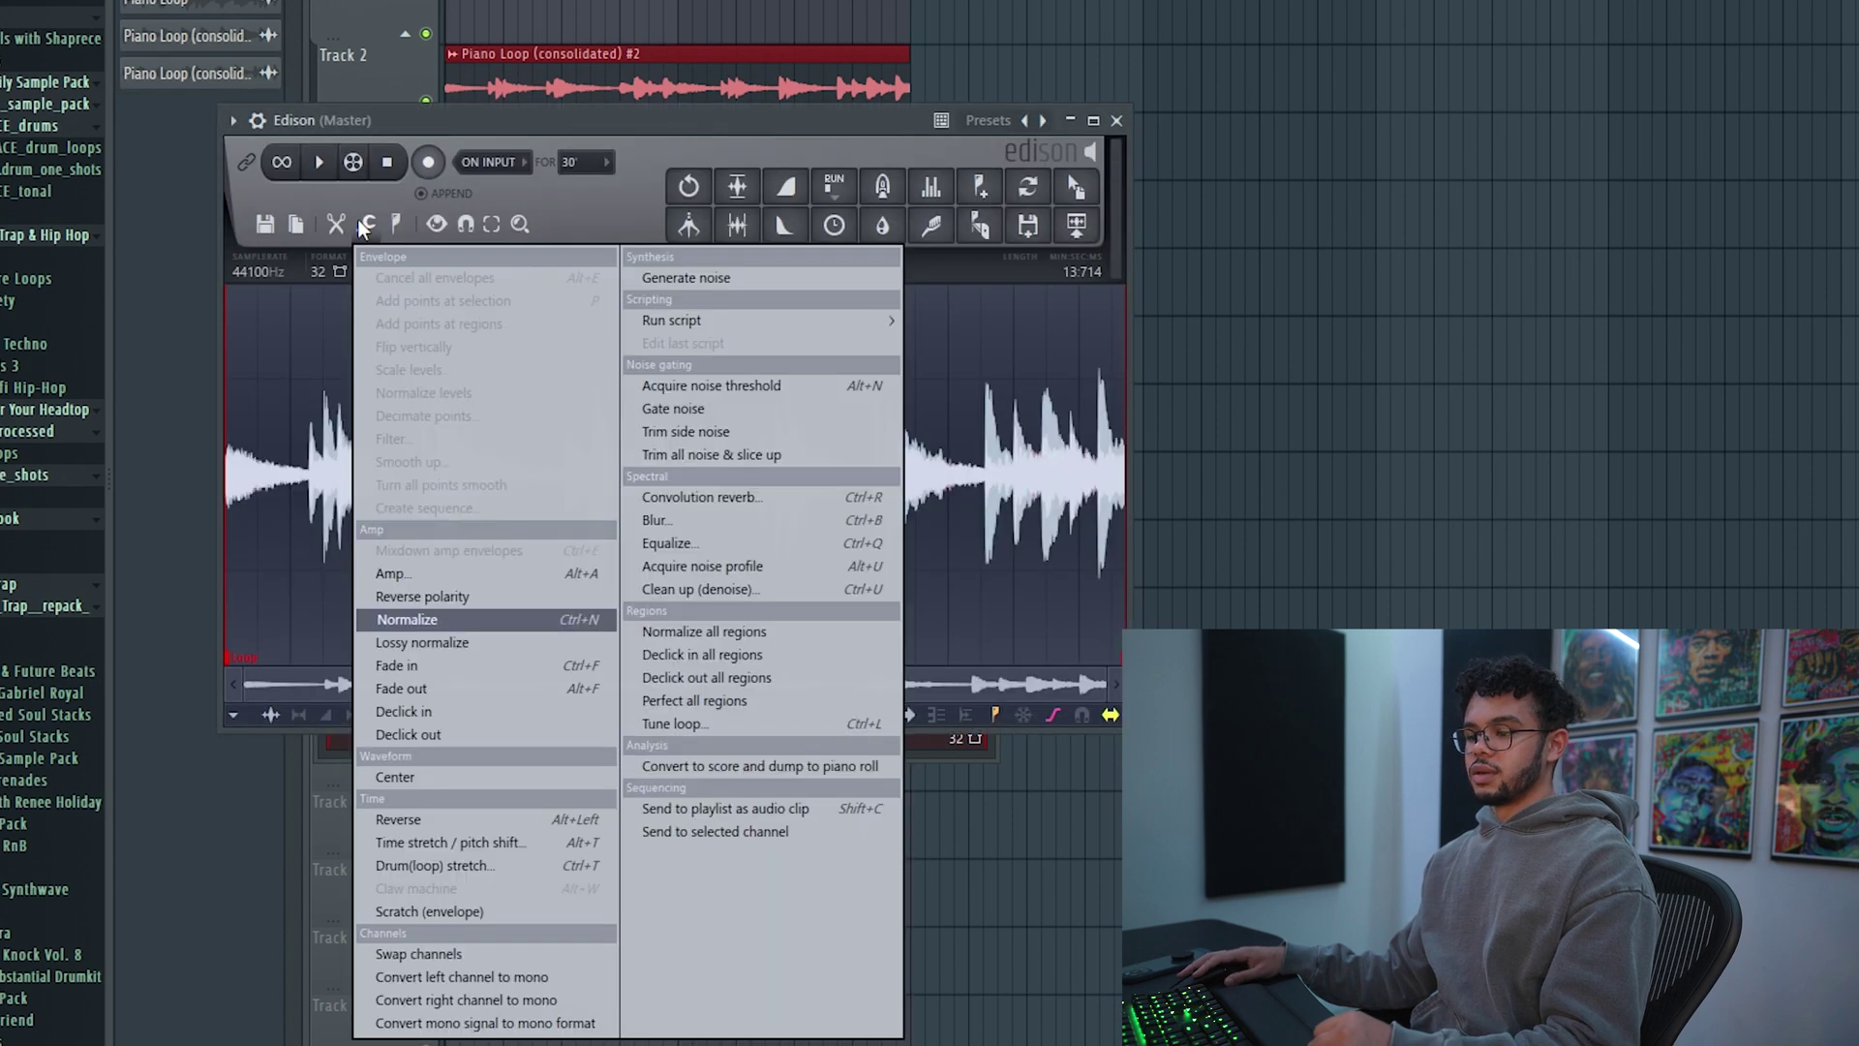
left_click(559, 1001)
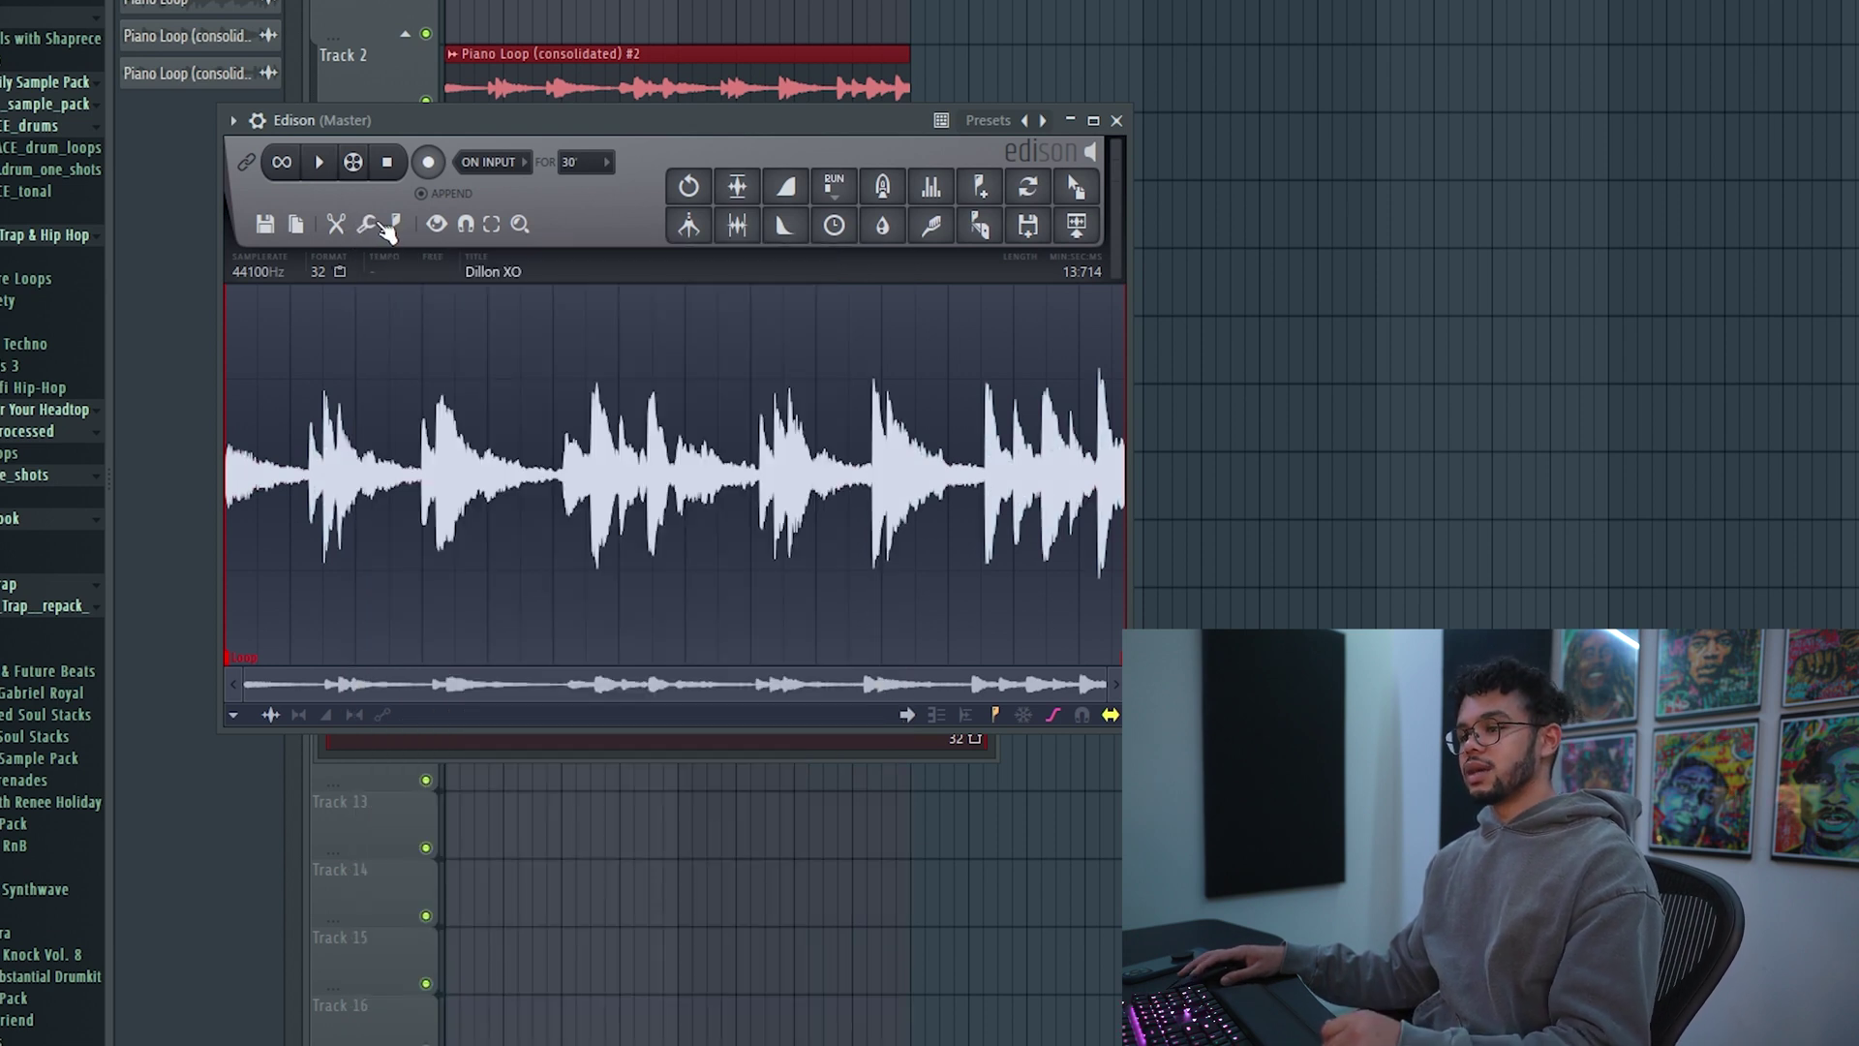
left_click(368, 224)
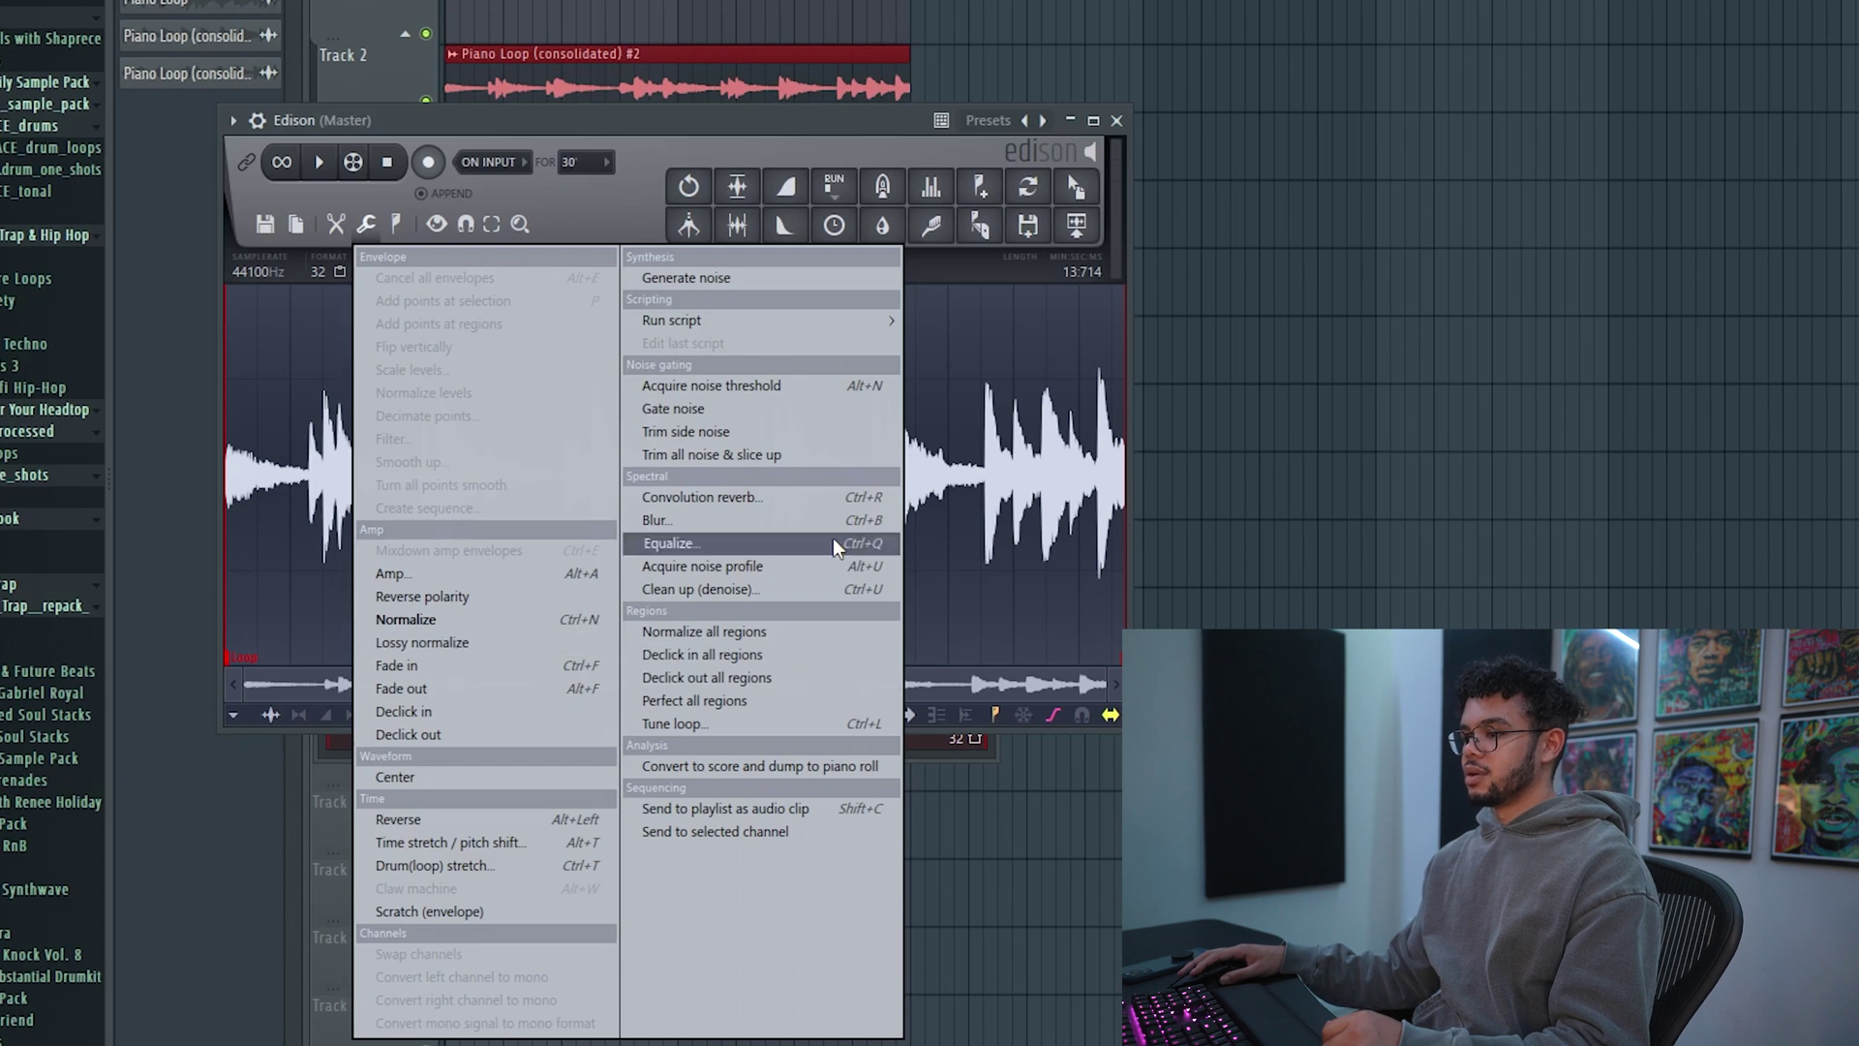
left_click(850, 766)
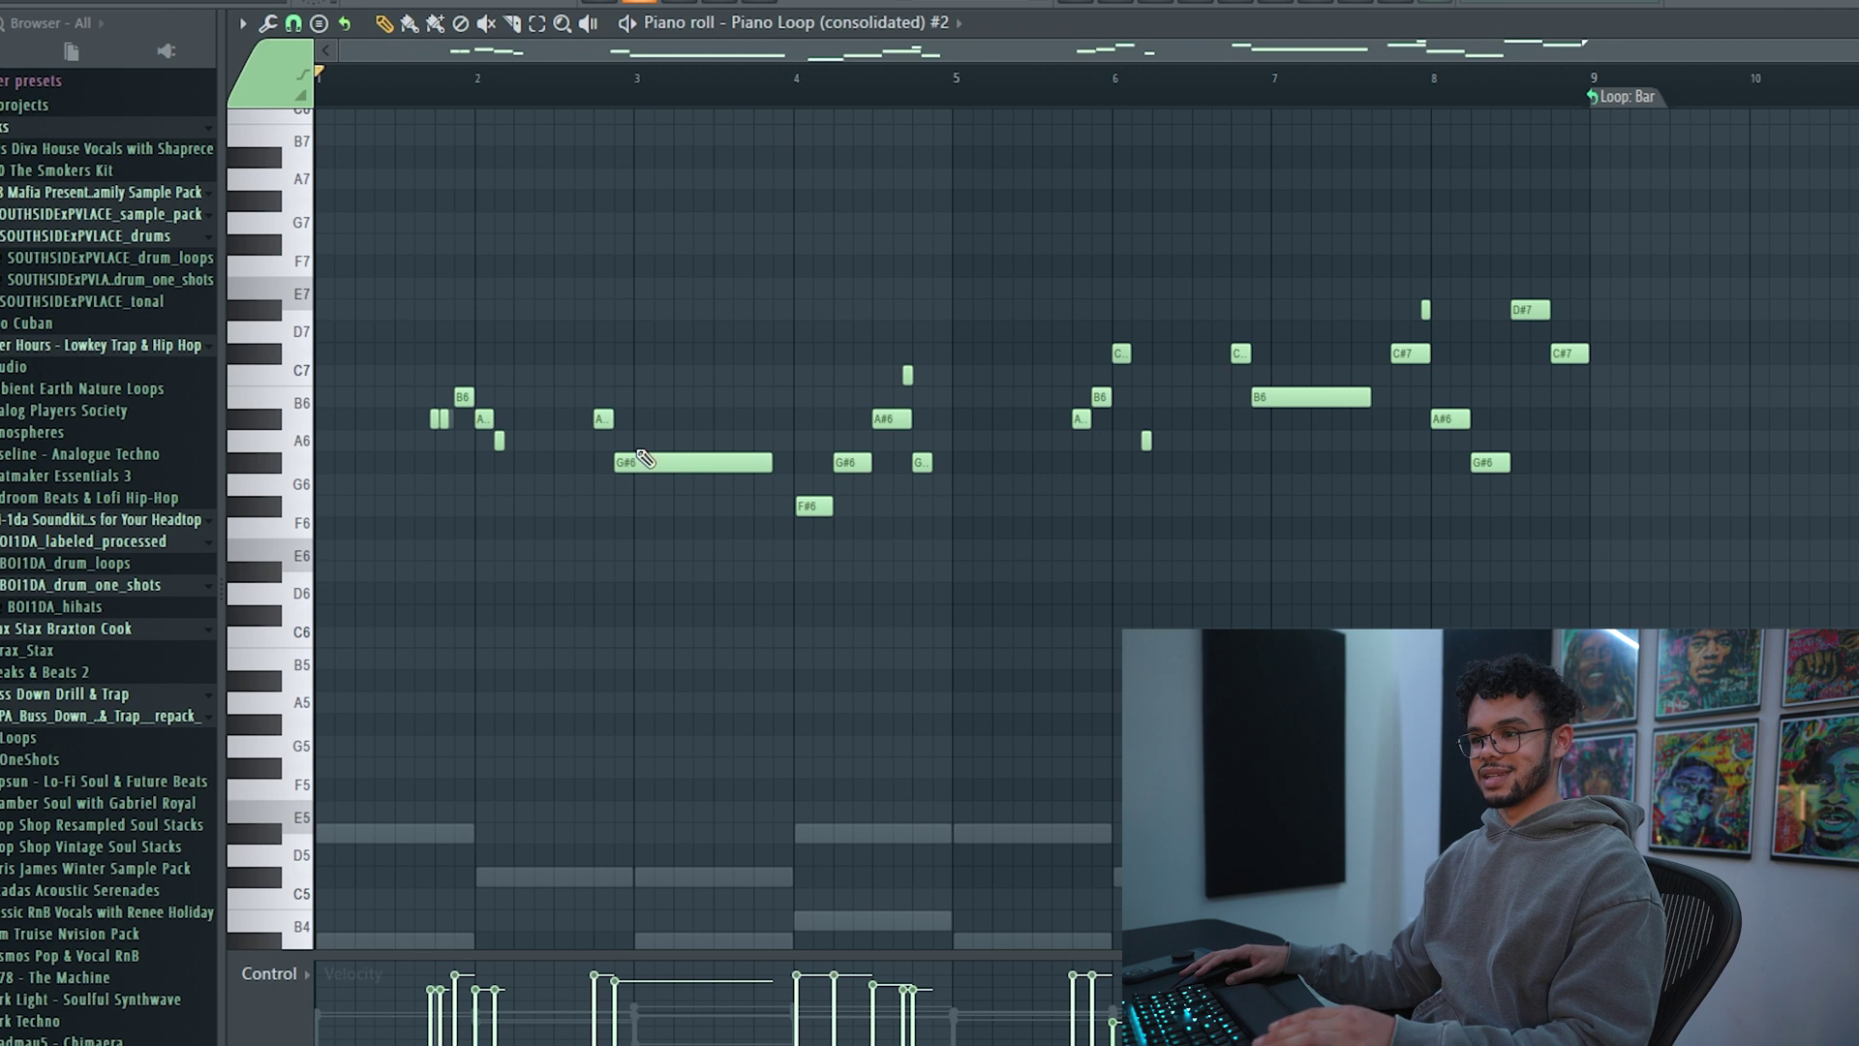
Step: Play back the detected notes, then delete, restore and cut them all from the Piano Loop pattern
key("space")
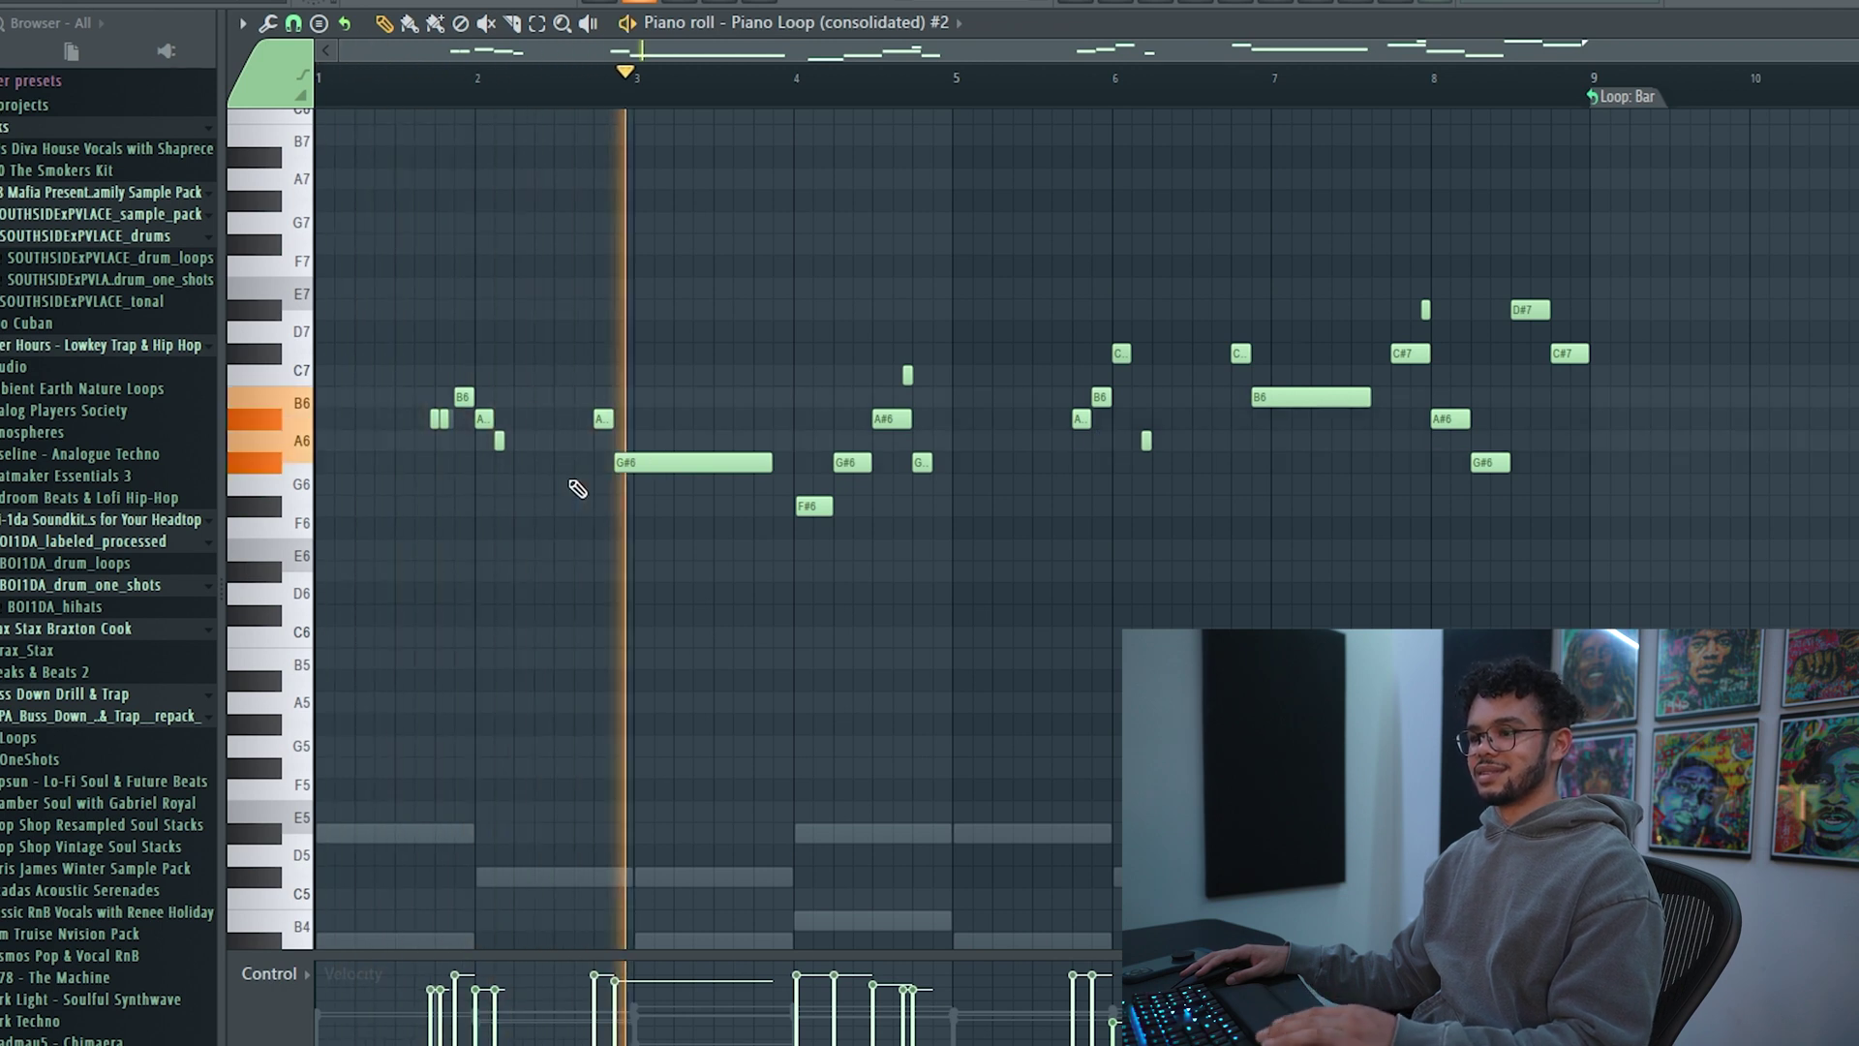
key("space")
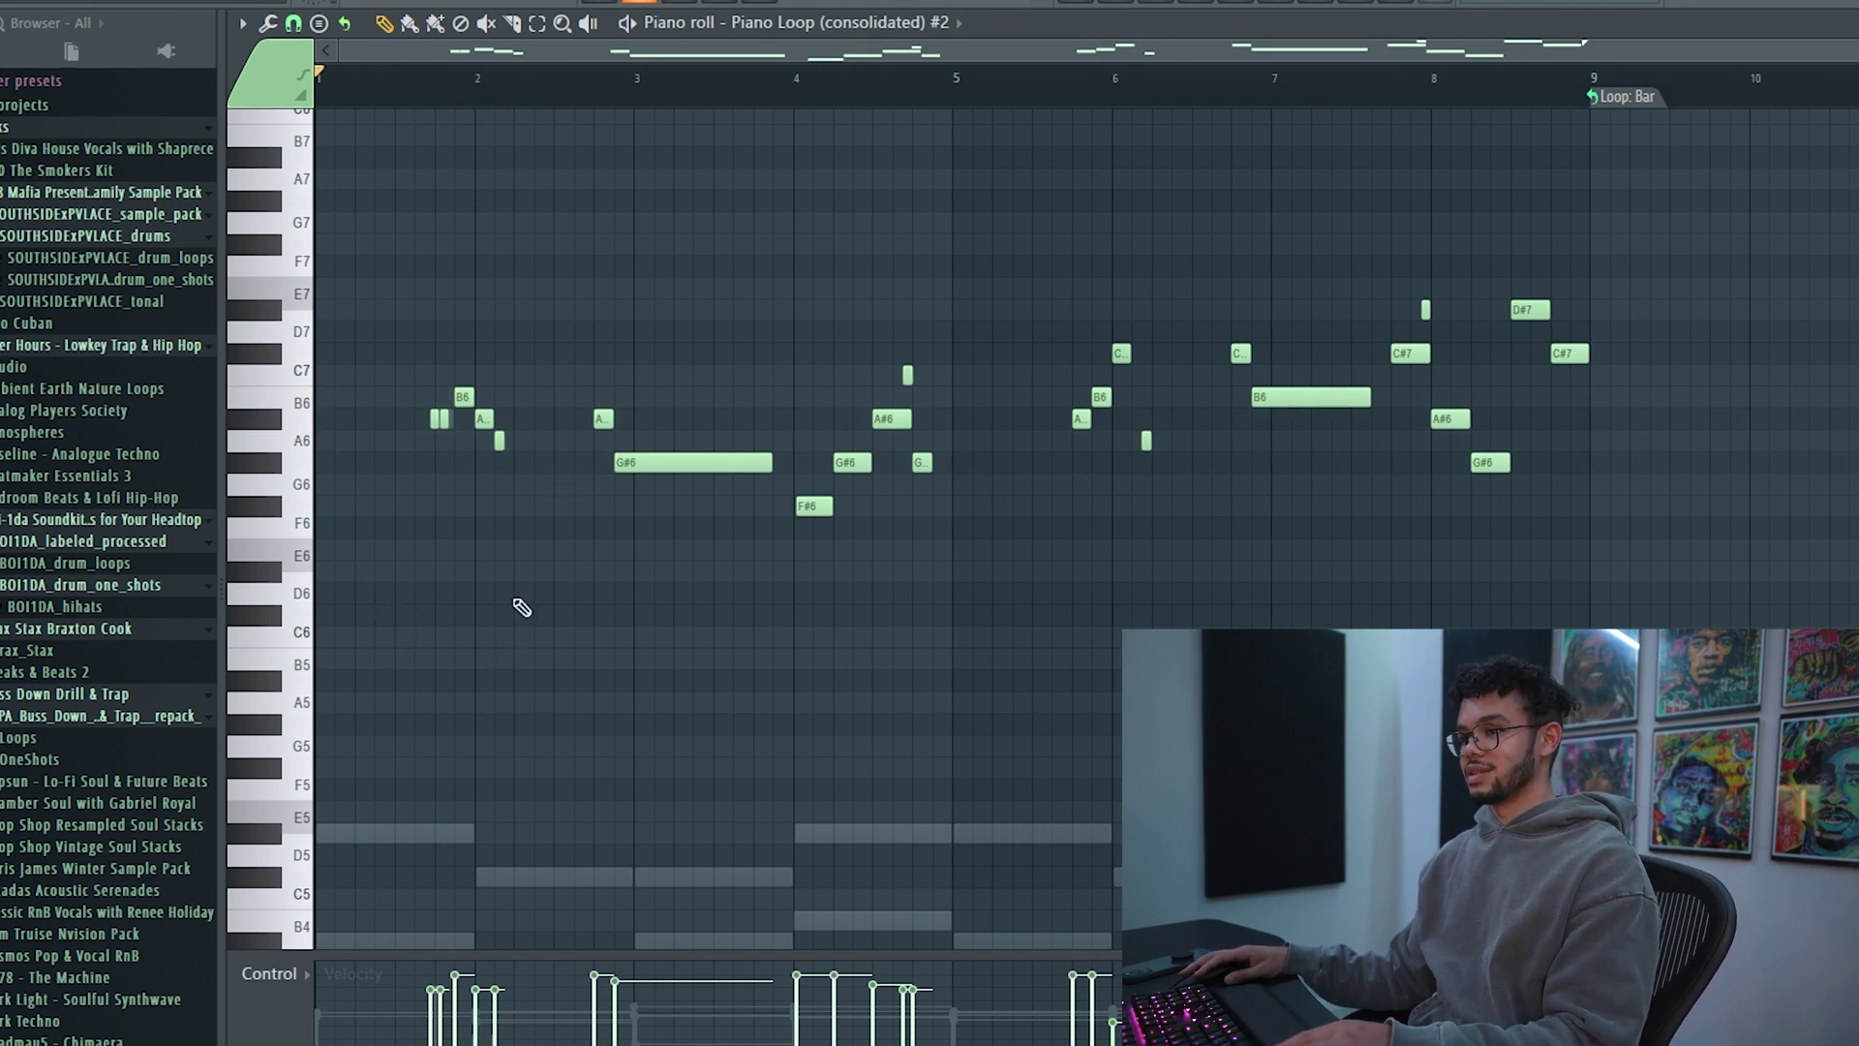
key("ctrl+a")
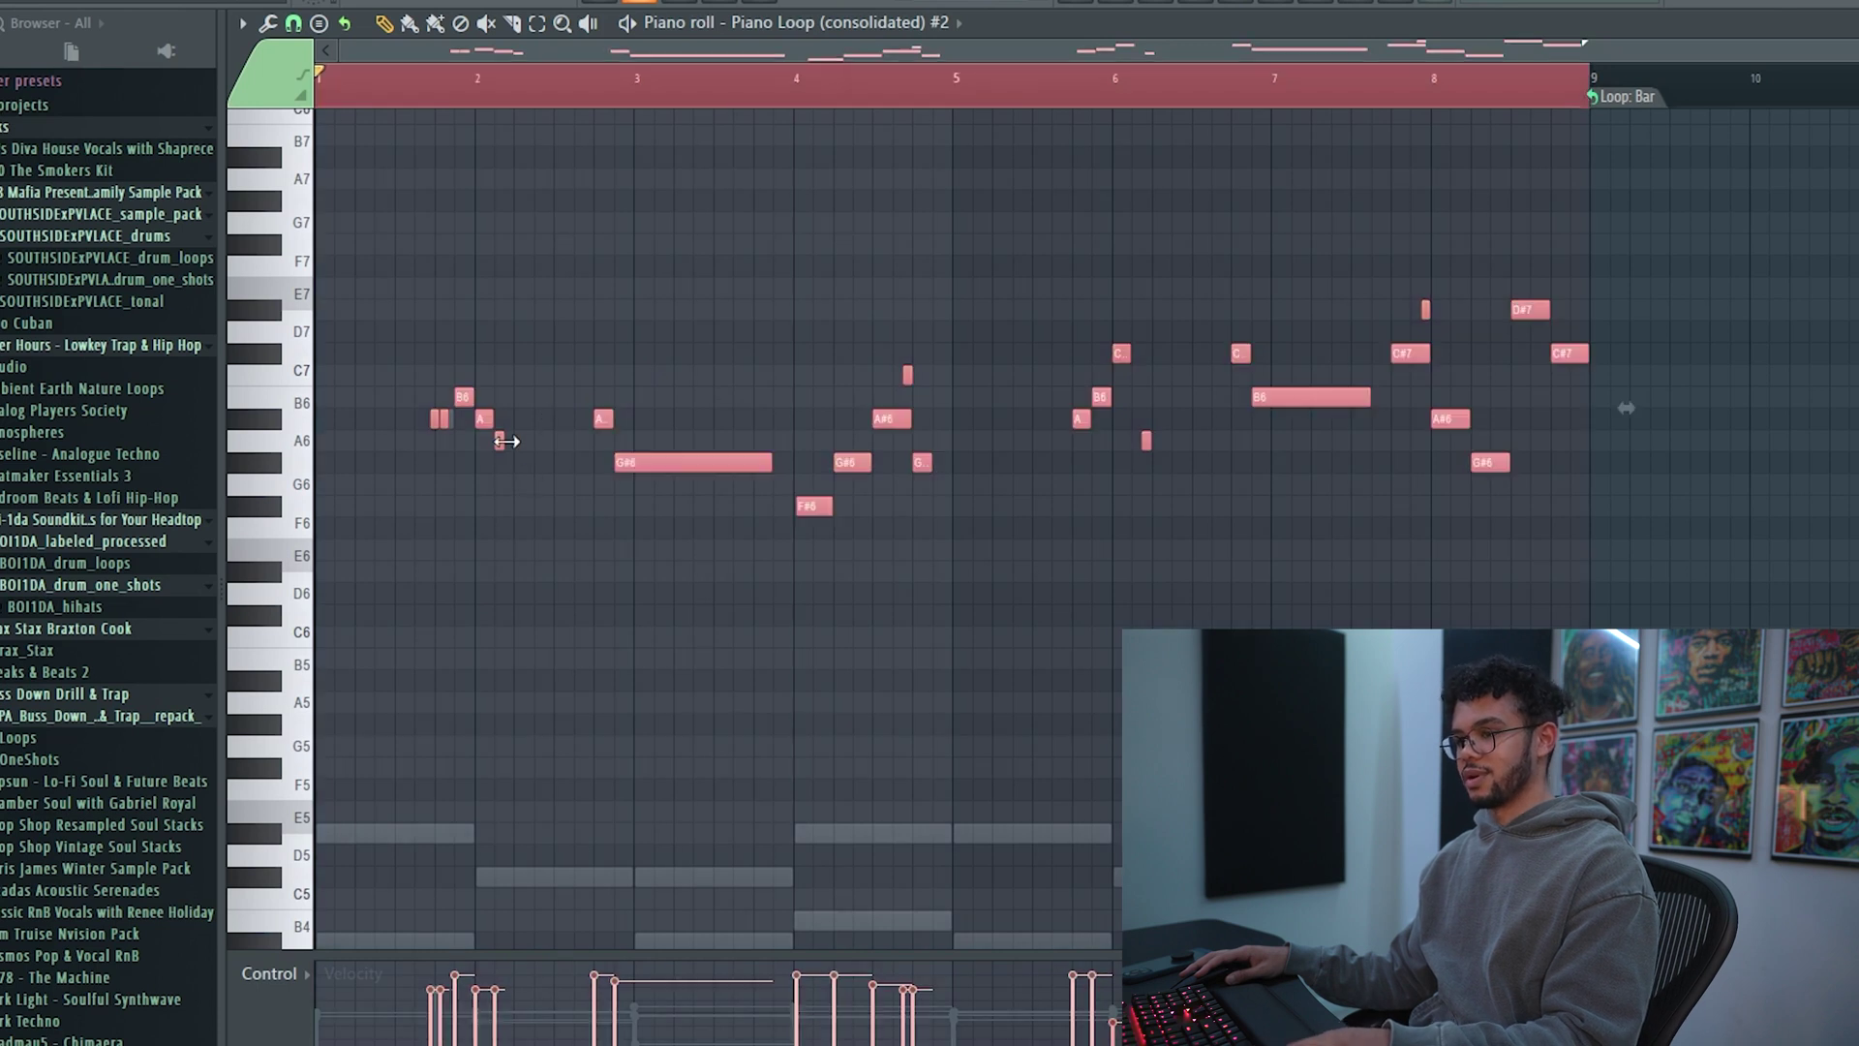
key("Delete")
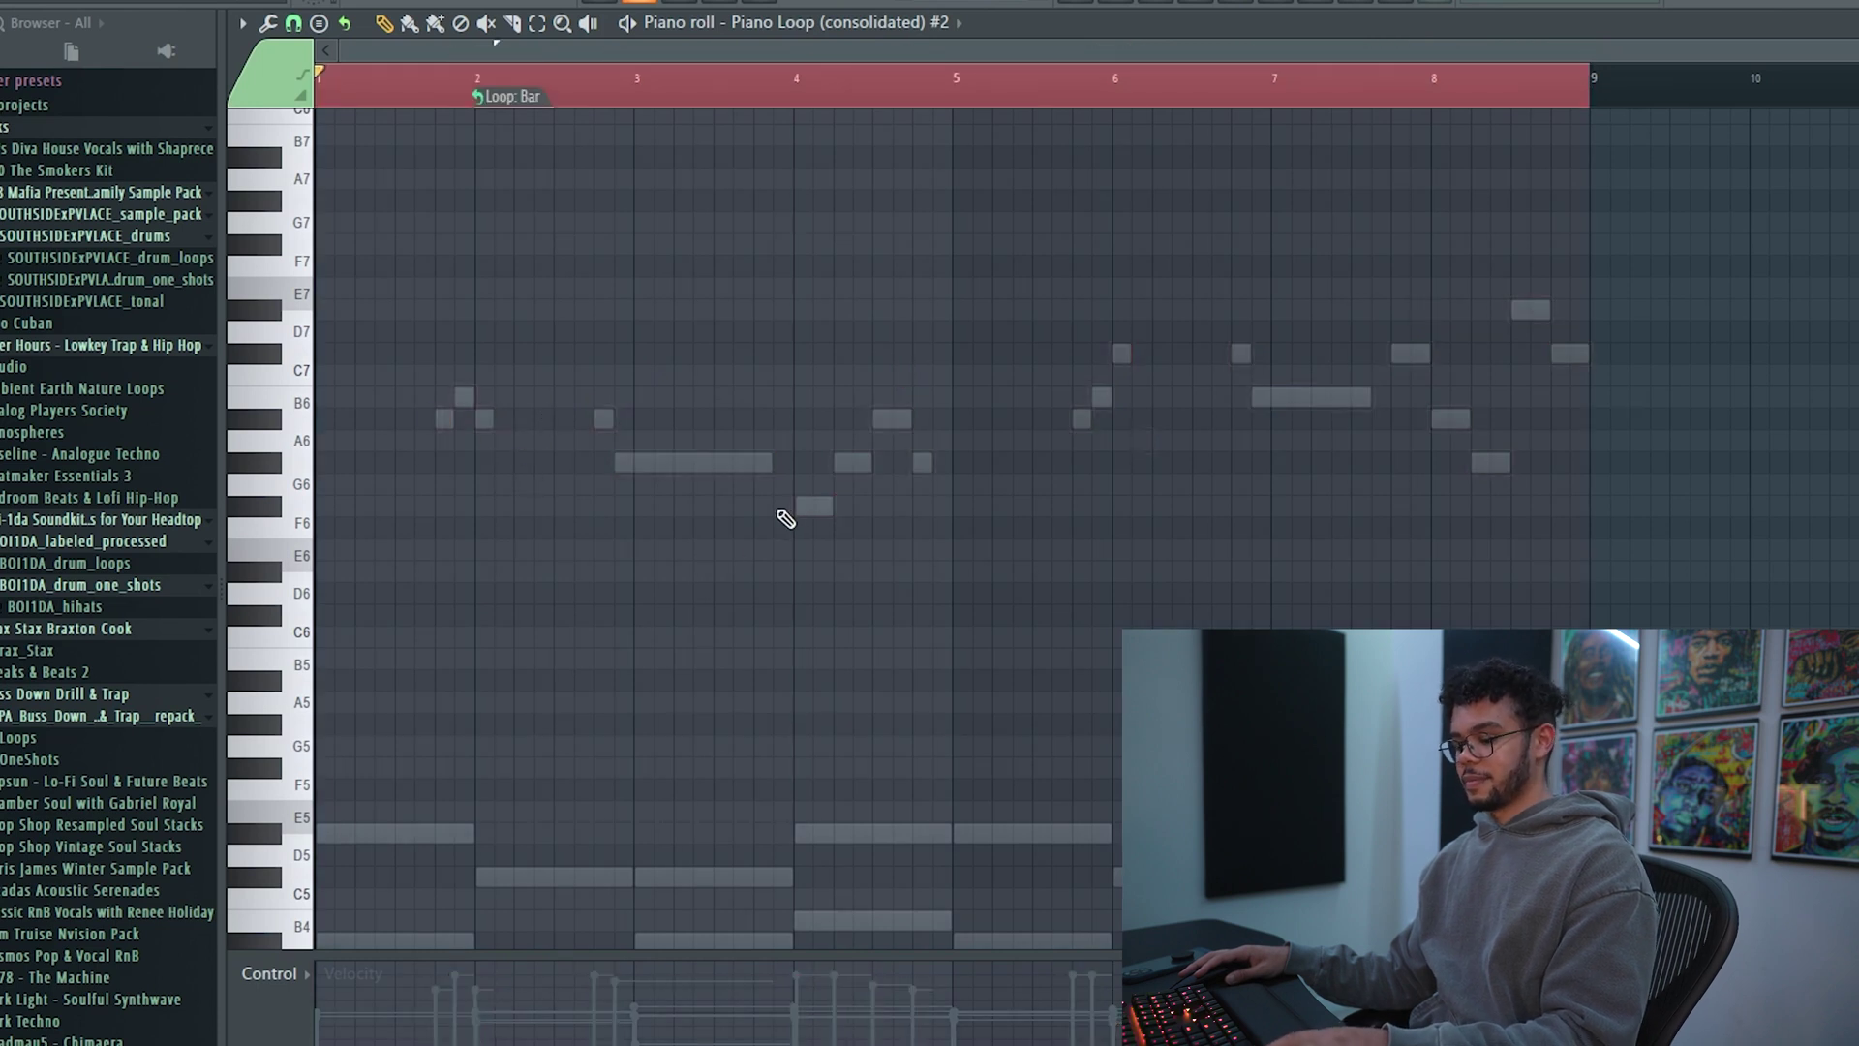
key("ctrl+z")
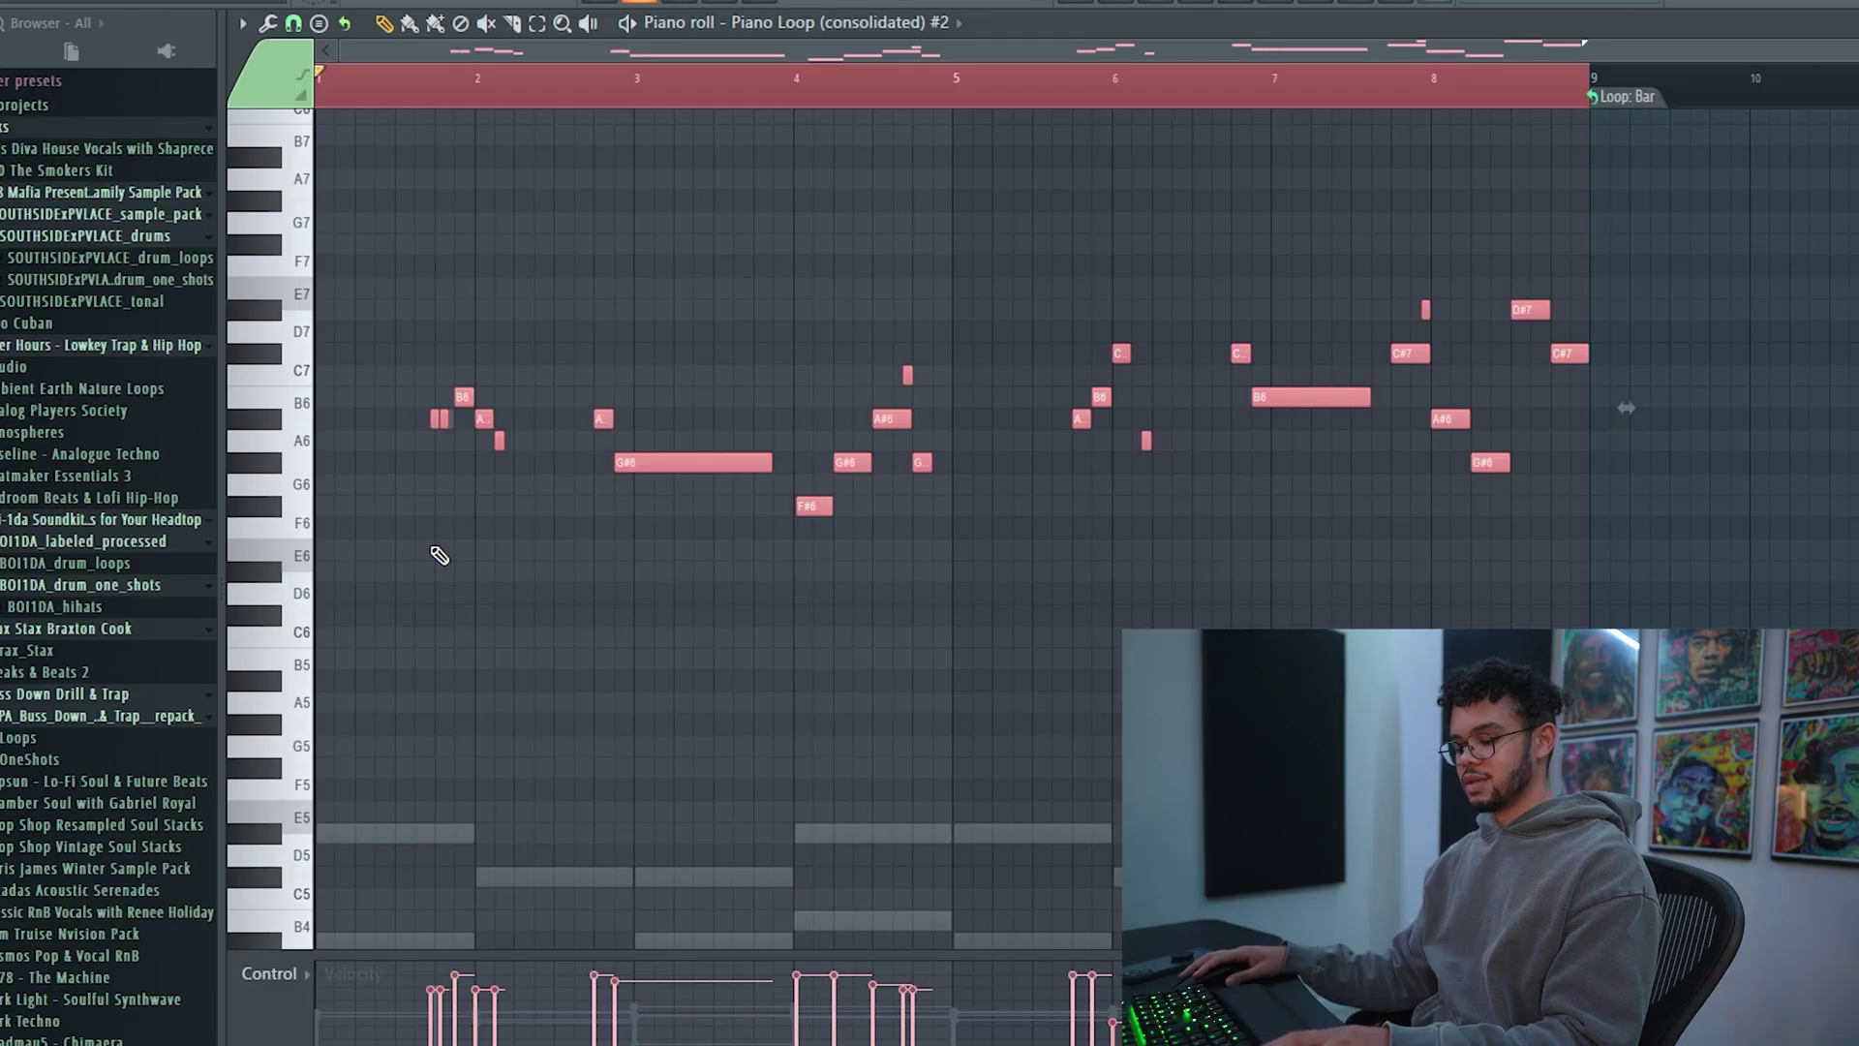
key("ctrl+d")
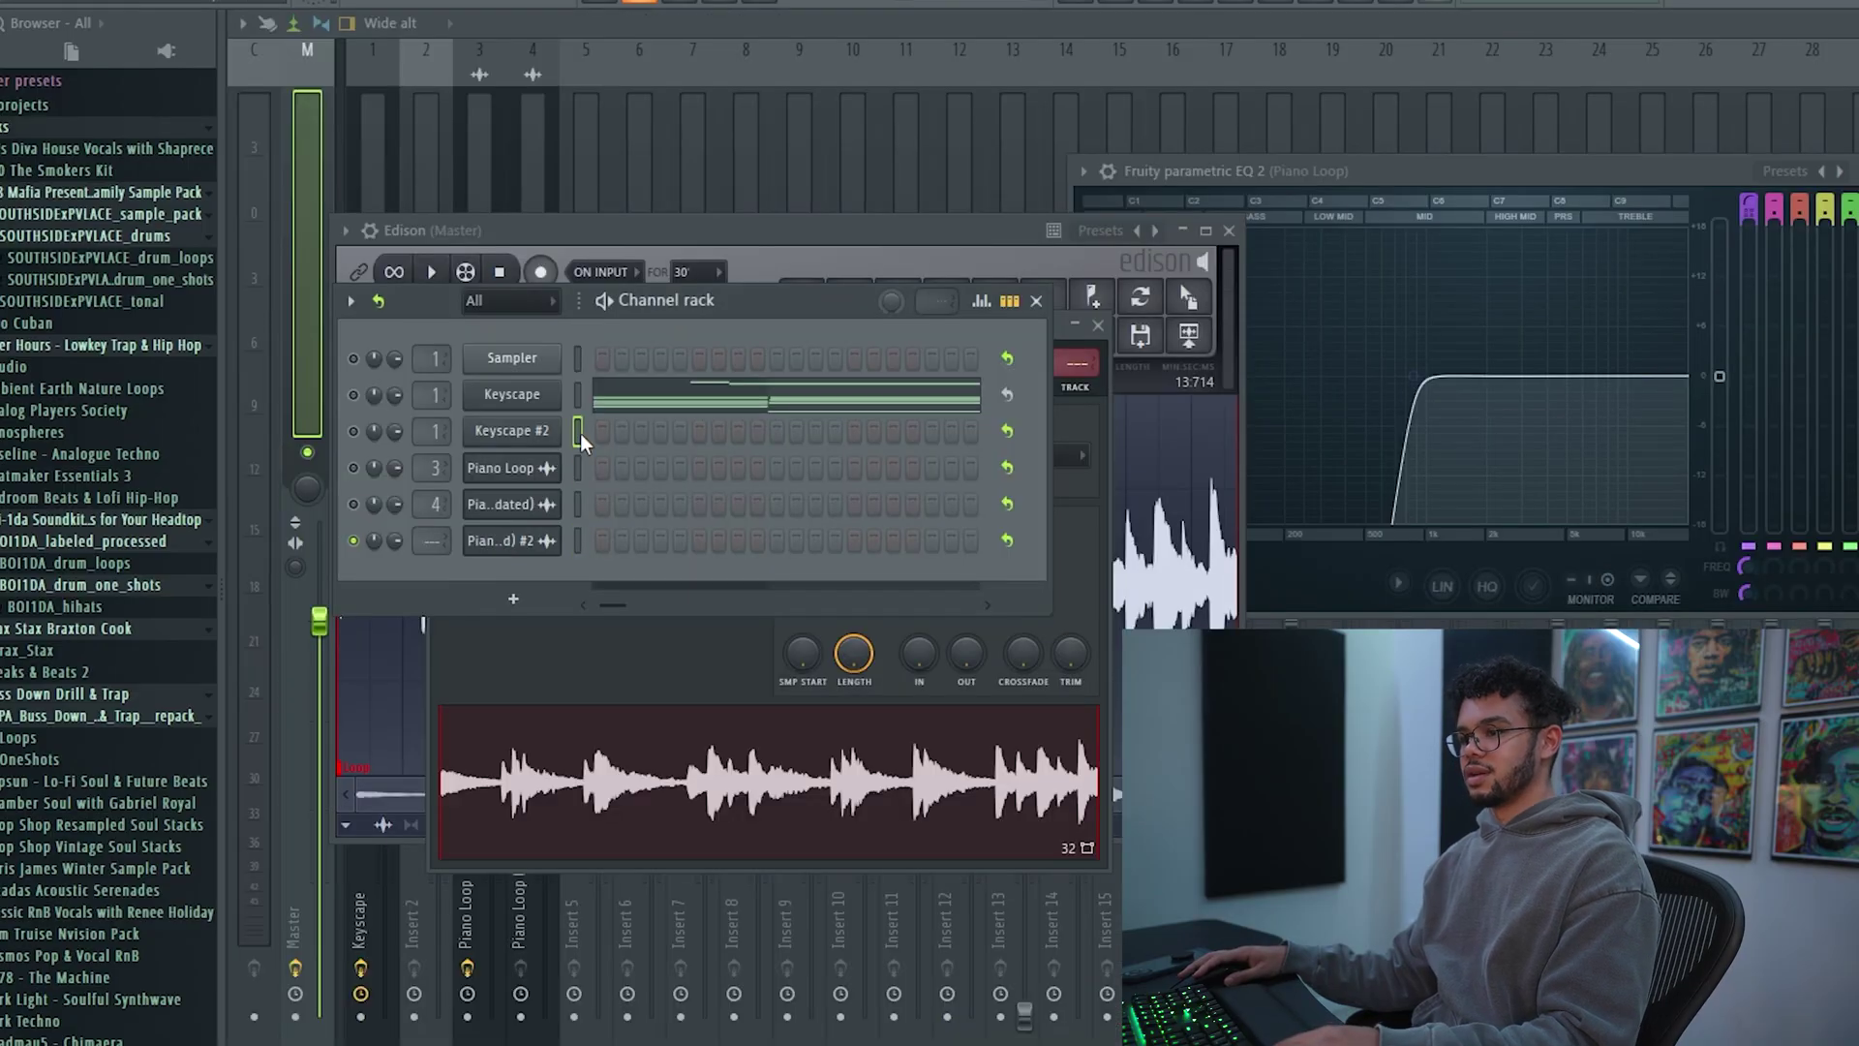
Step: Solo the Keyscape #2 channel and open its notes in the piano roll
right_click(552, 428)
left_click(678, 430)
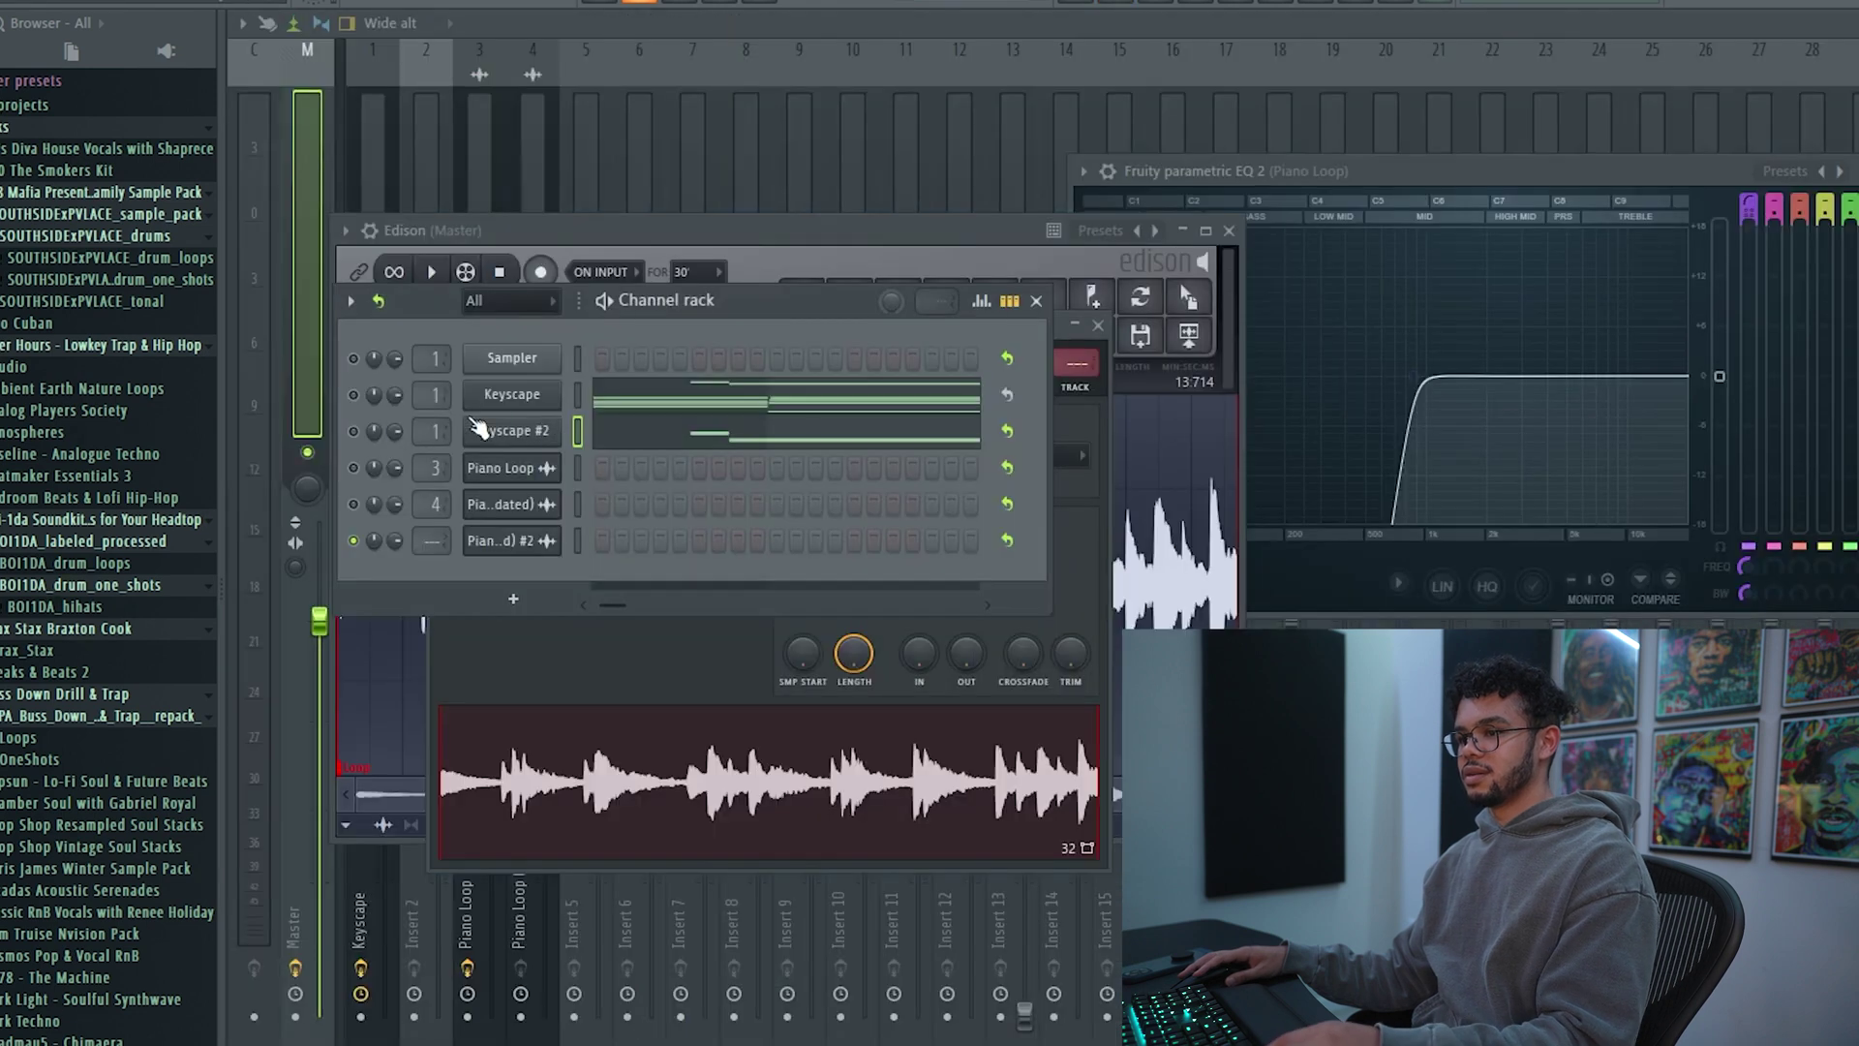
right_click(358, 412)
left_click(365, 413)
right_click(353, 397)
left_click(378, 408)
left_click_drag(758, 468, 632, 450)
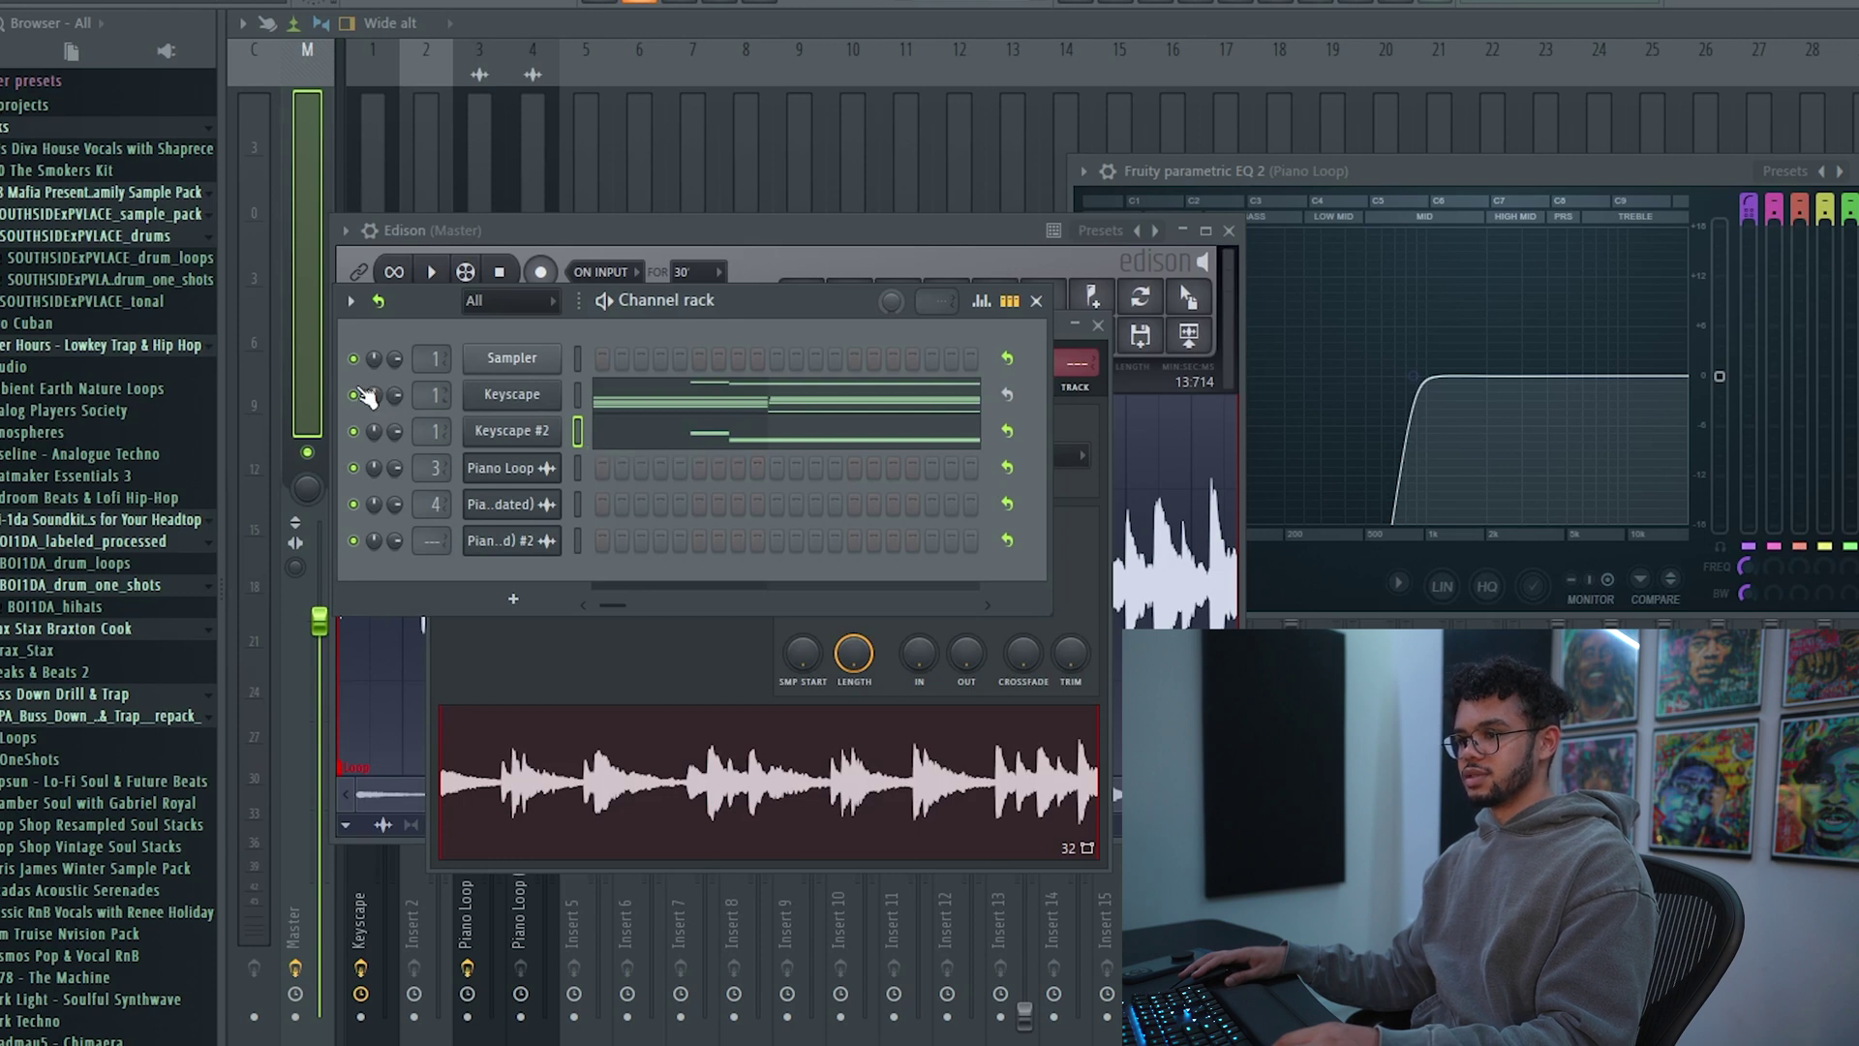
left_click(643, 440)
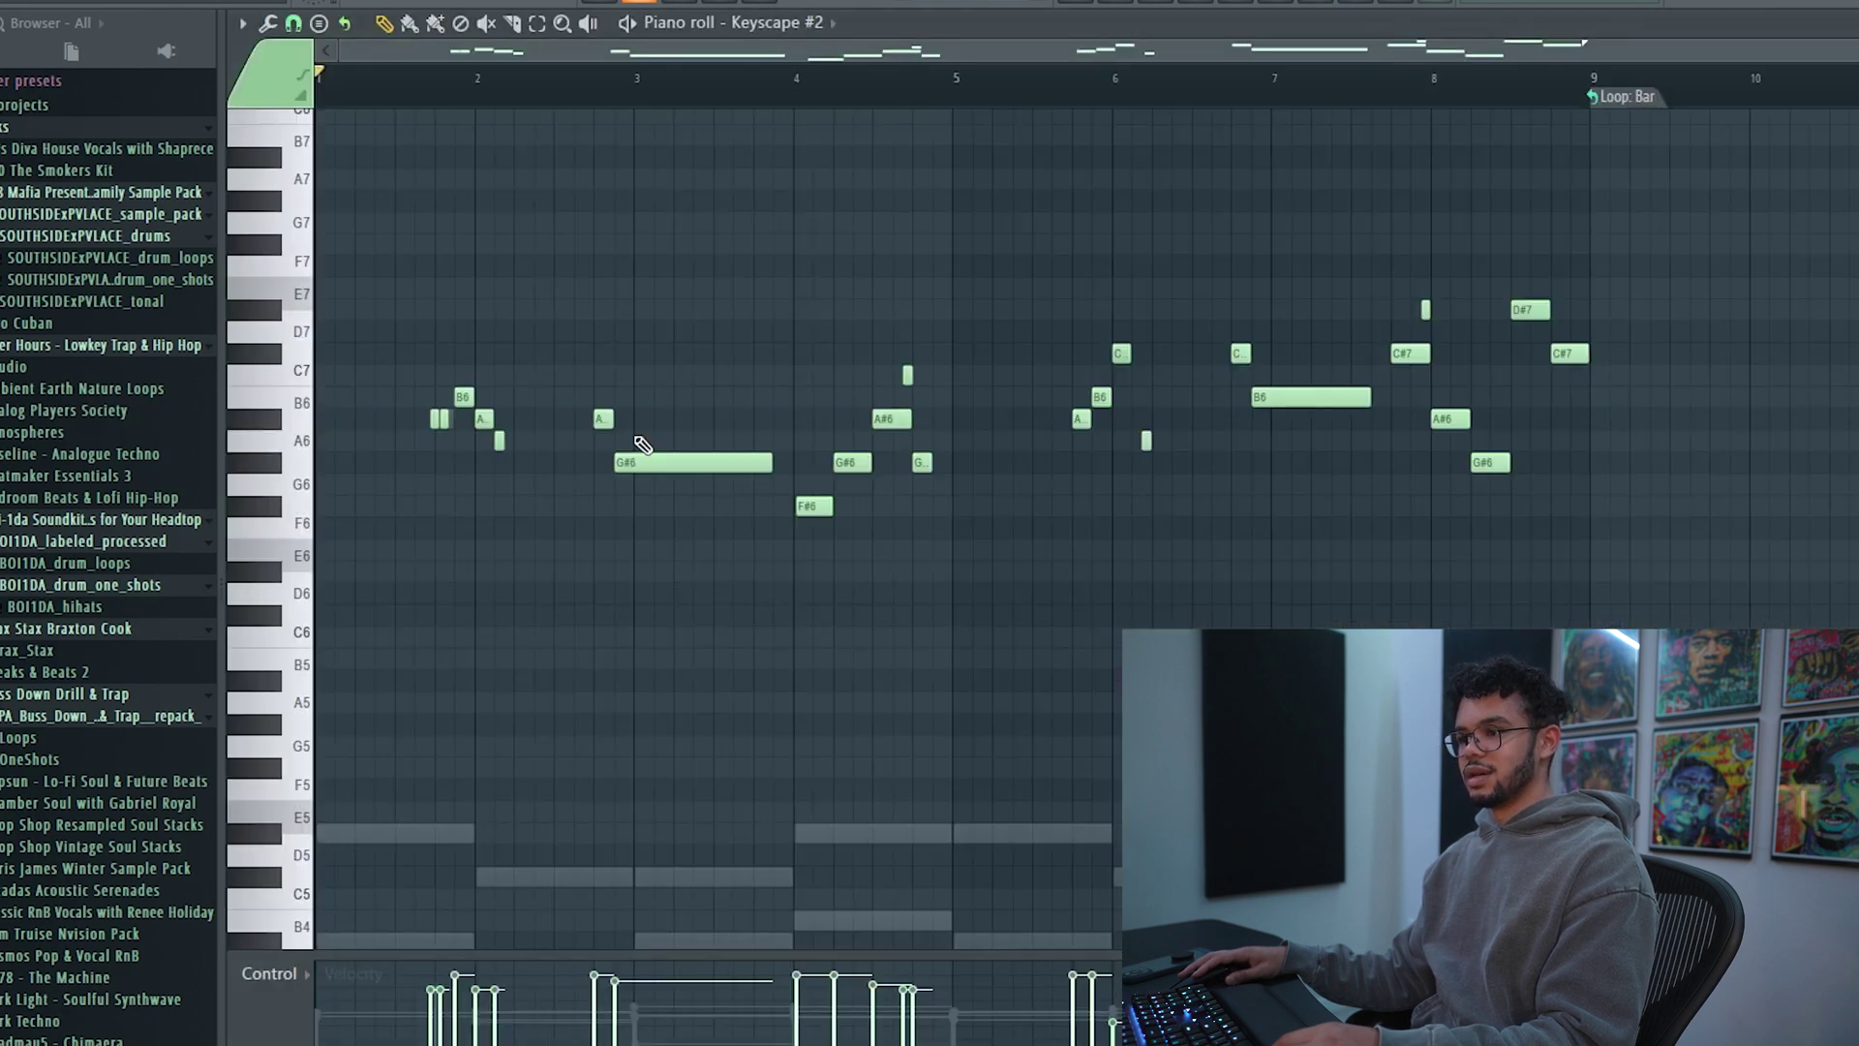
Step: Play the melody through Keyscape and delete the tiny stray notes near bars 4, 6 and 8
key("space")
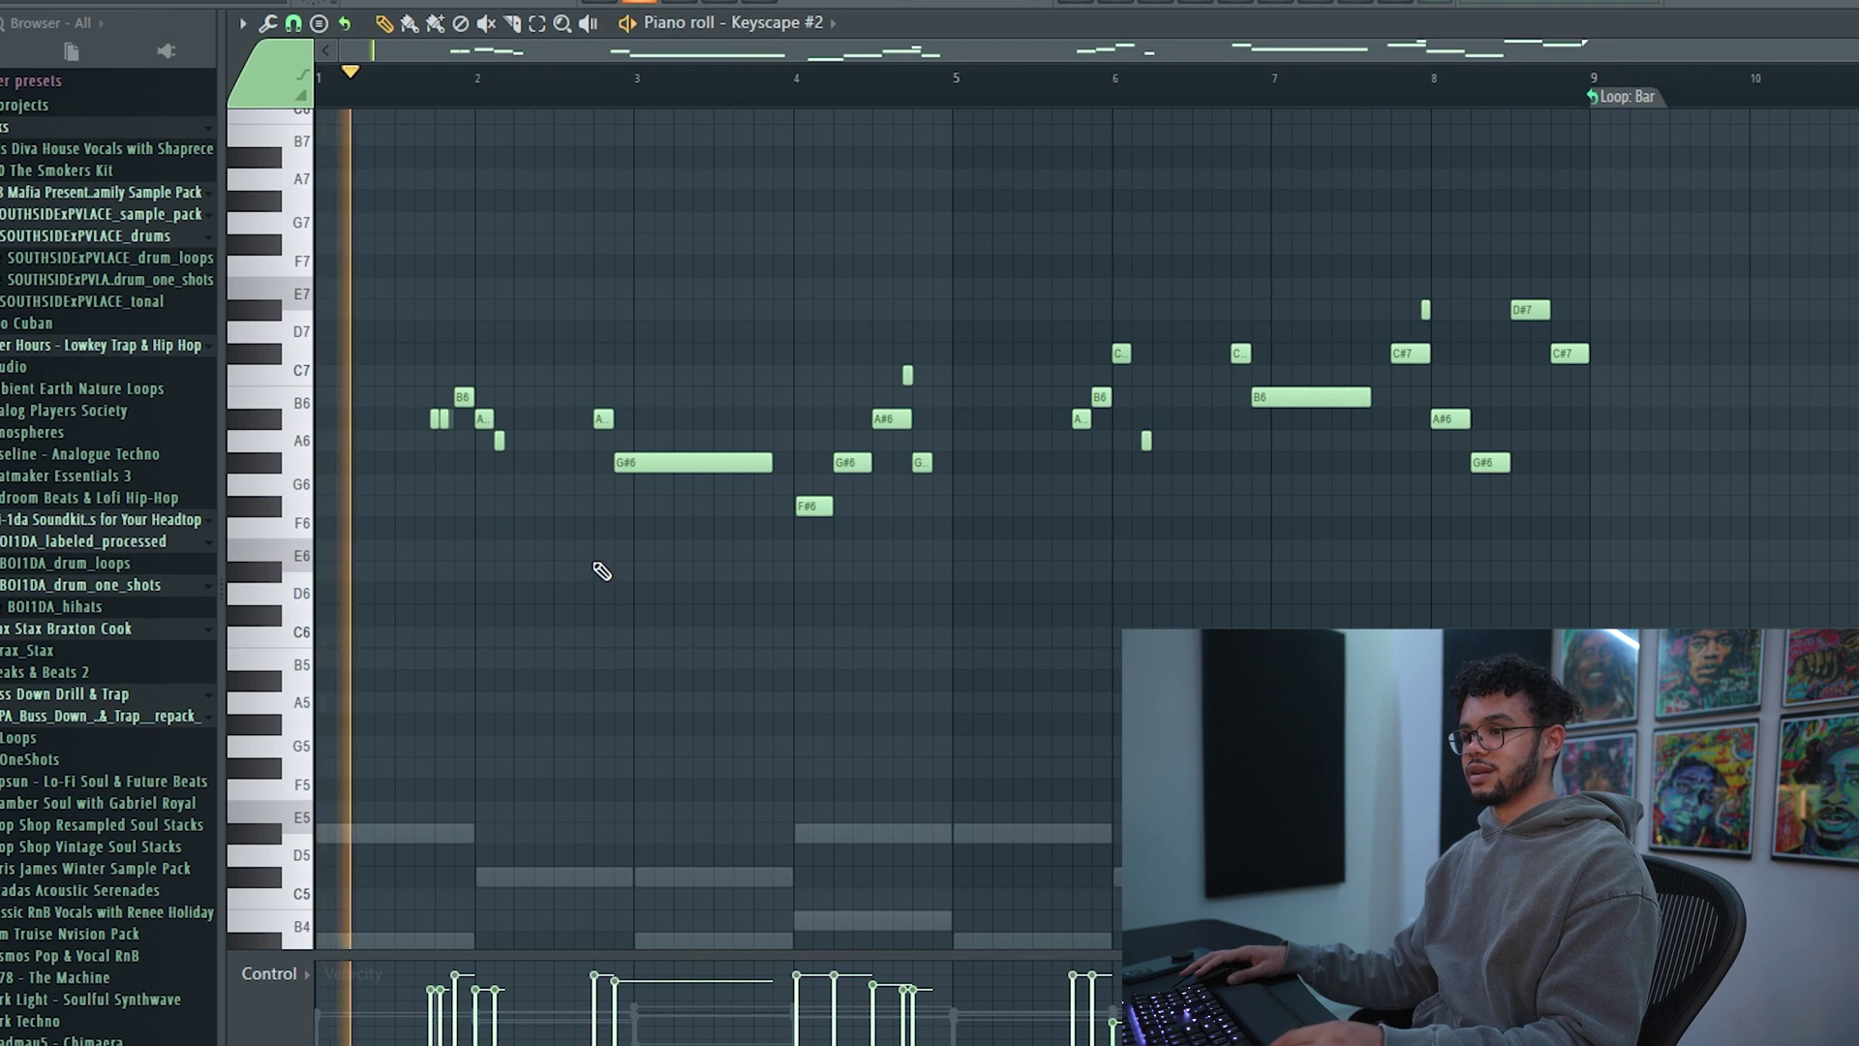
key("space")
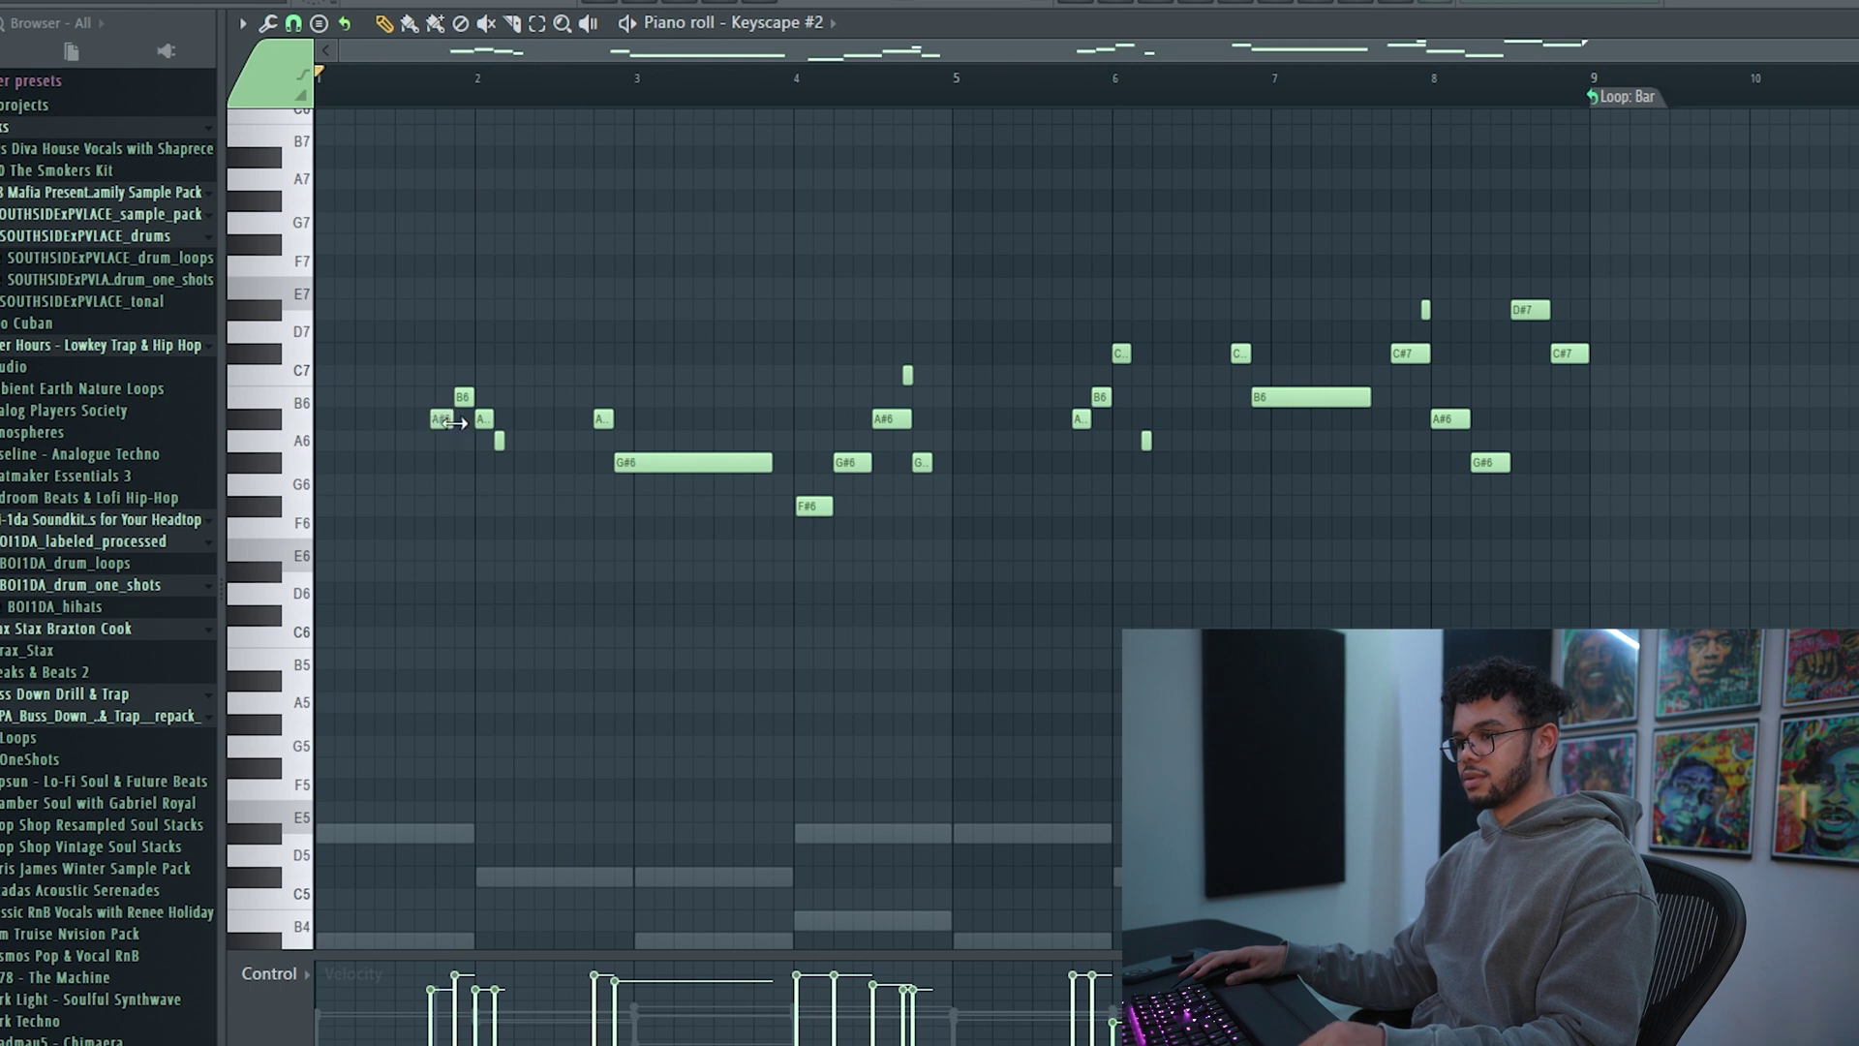
key("space")
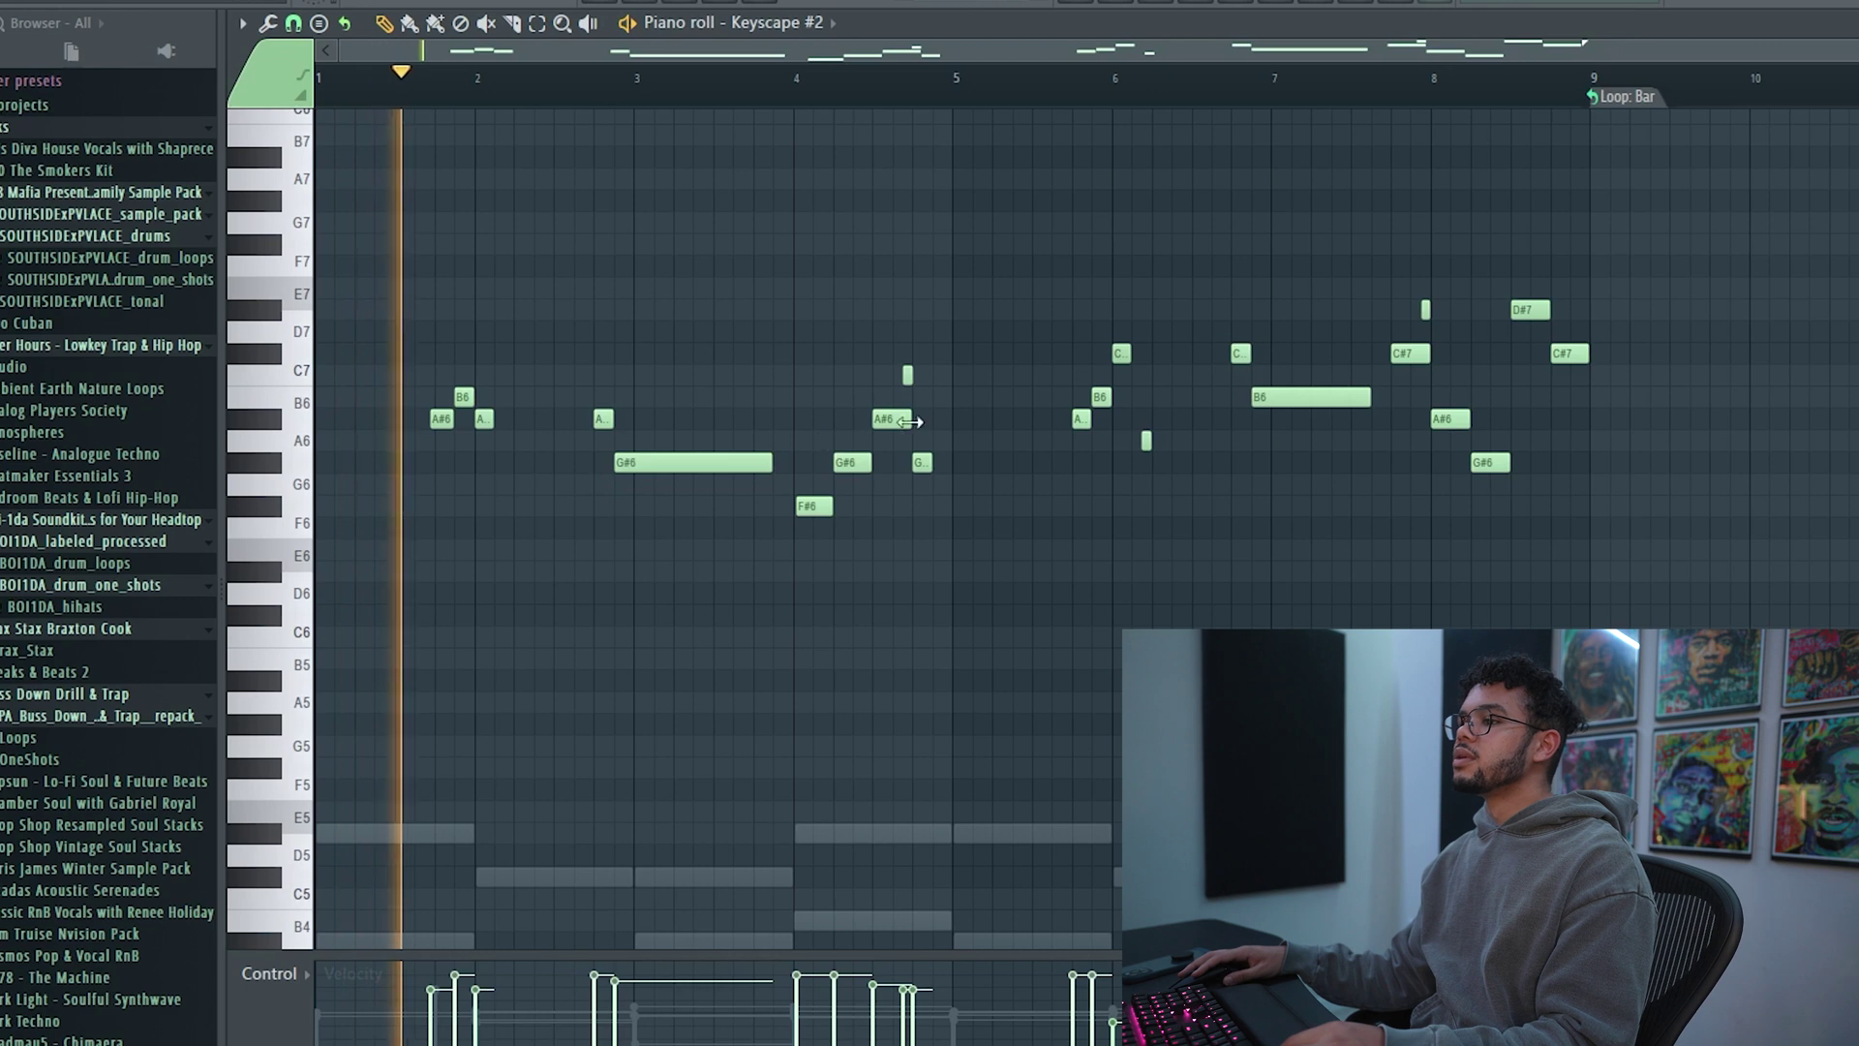
right_click(905, 372)
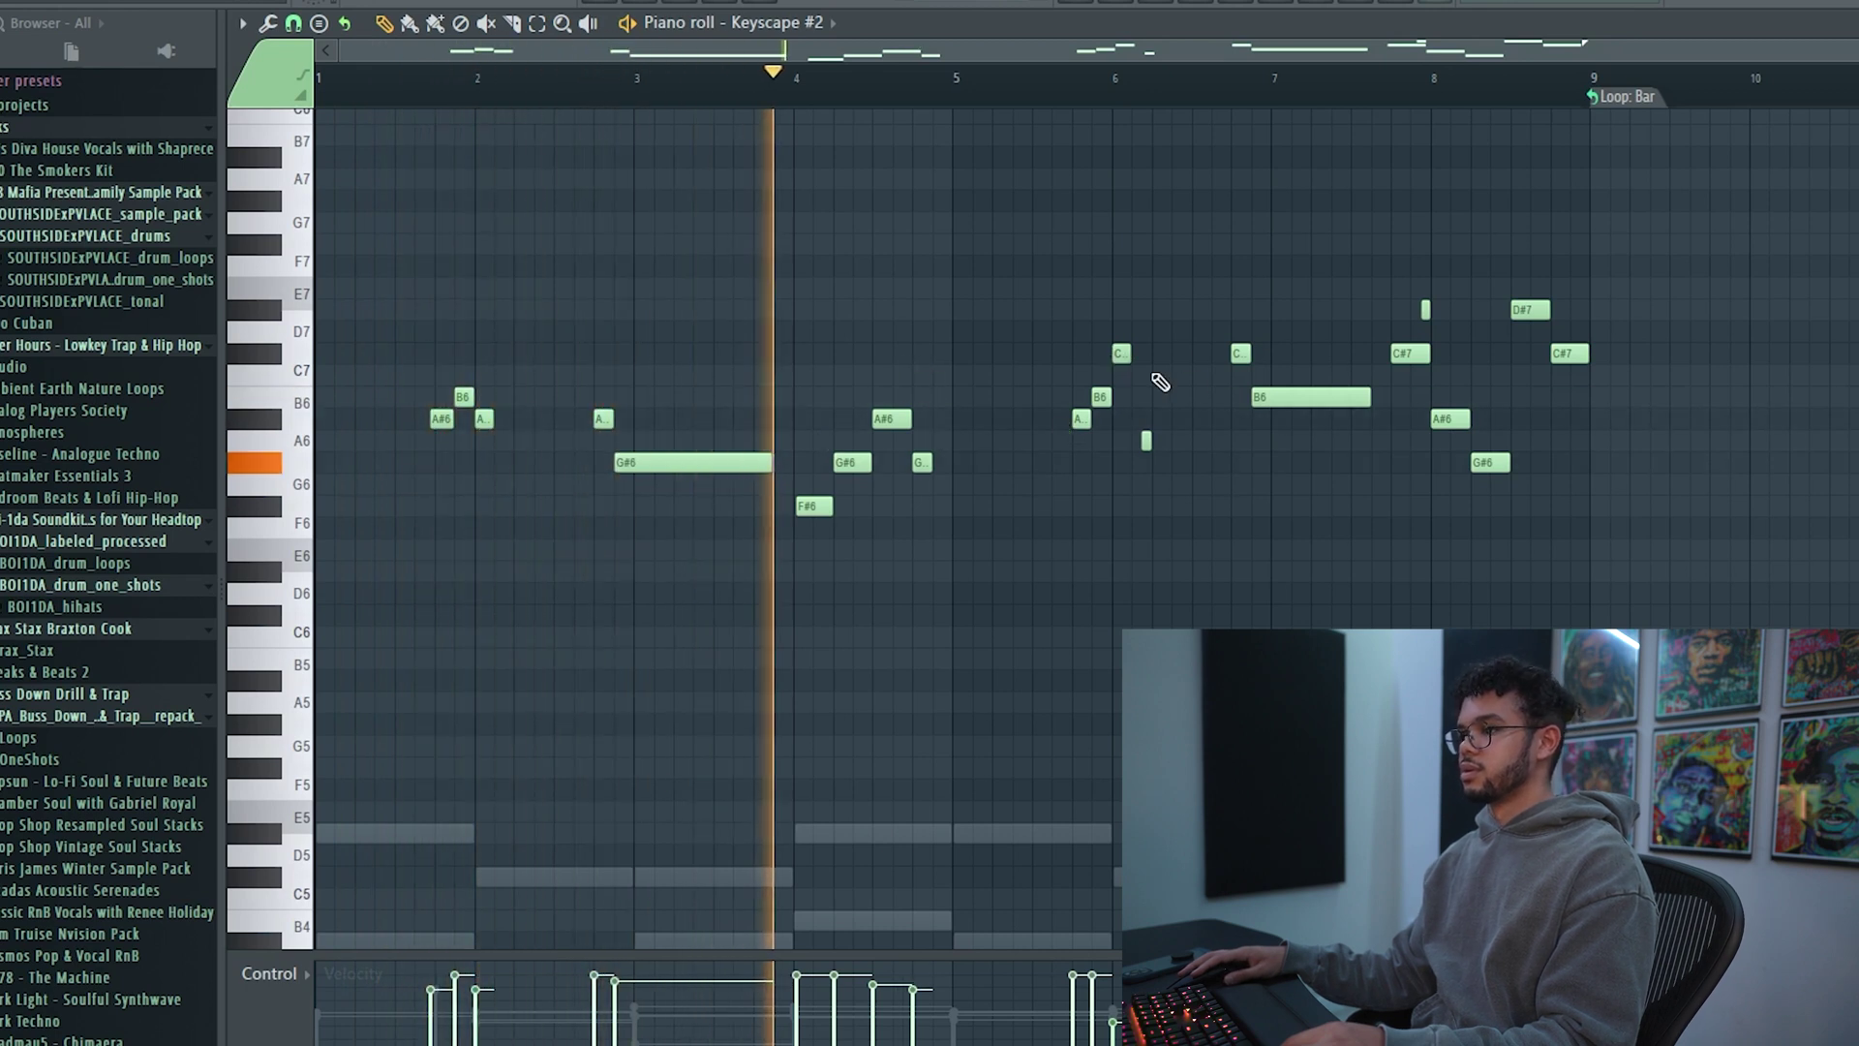
right_click(1146, 441)
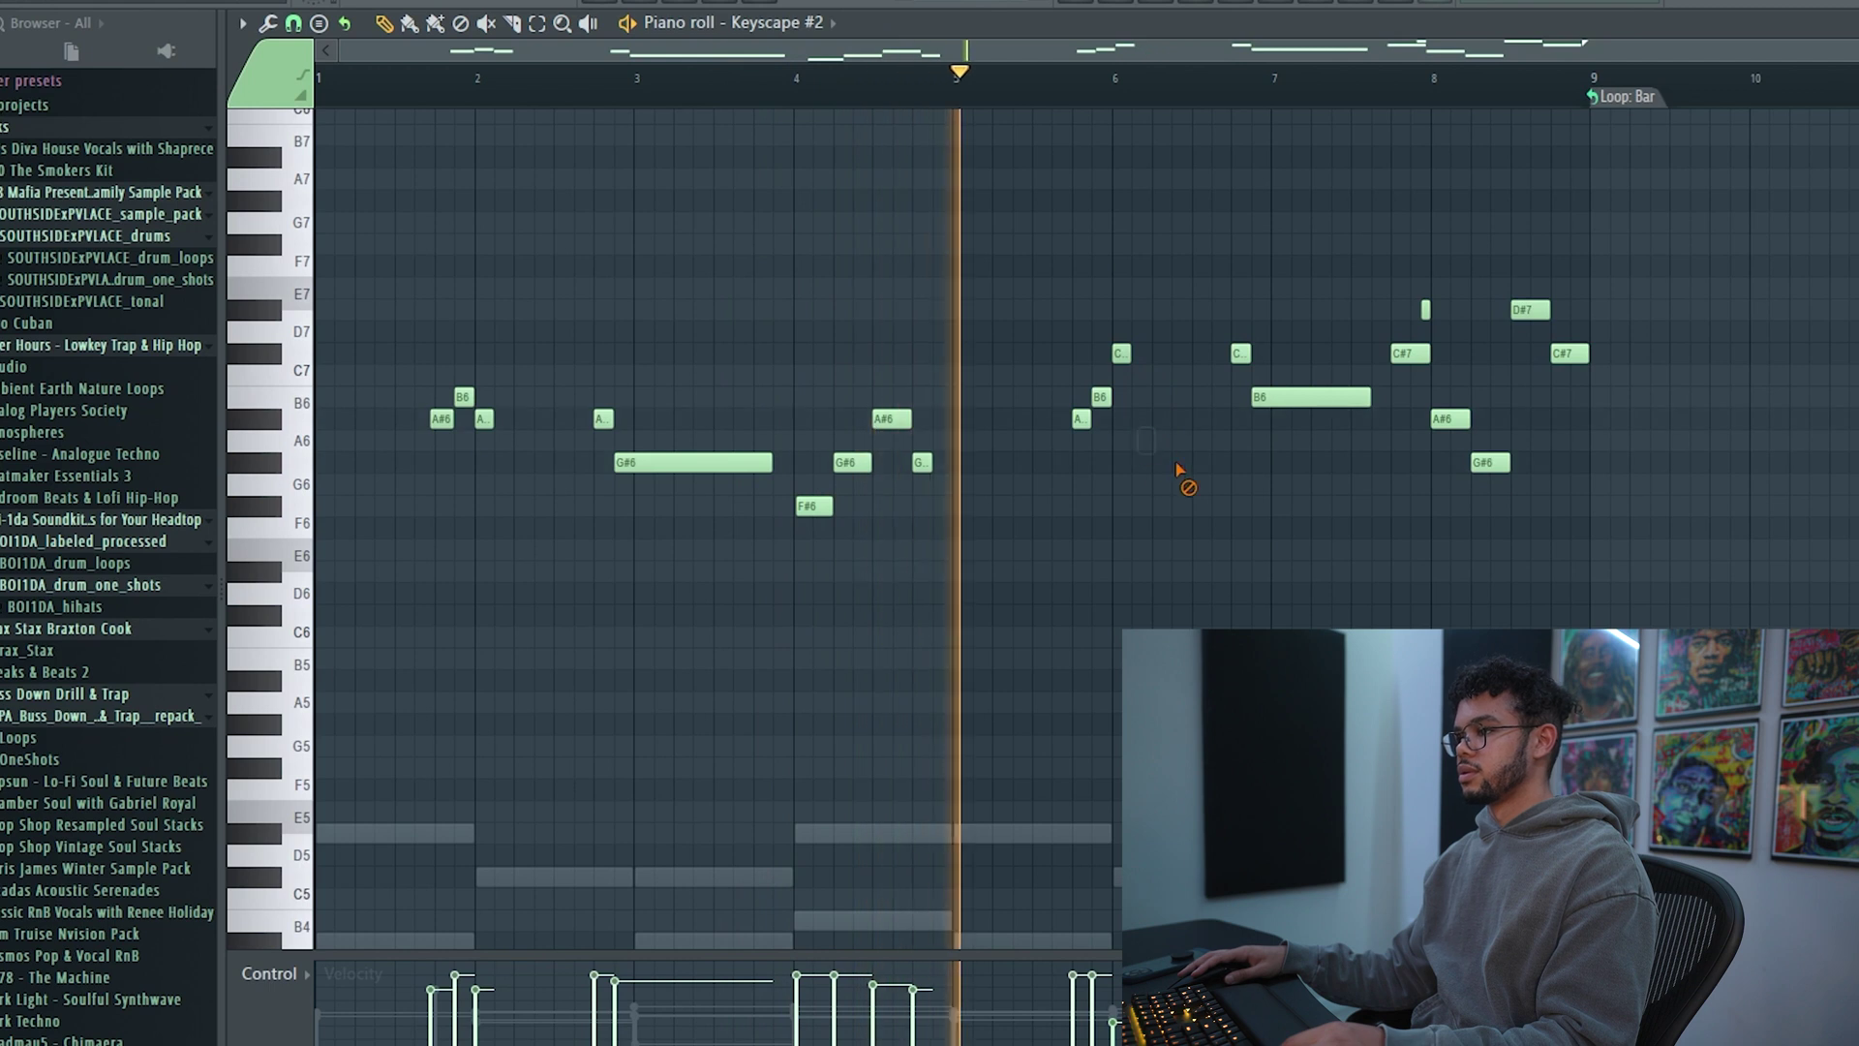
right_click(1426, 310)
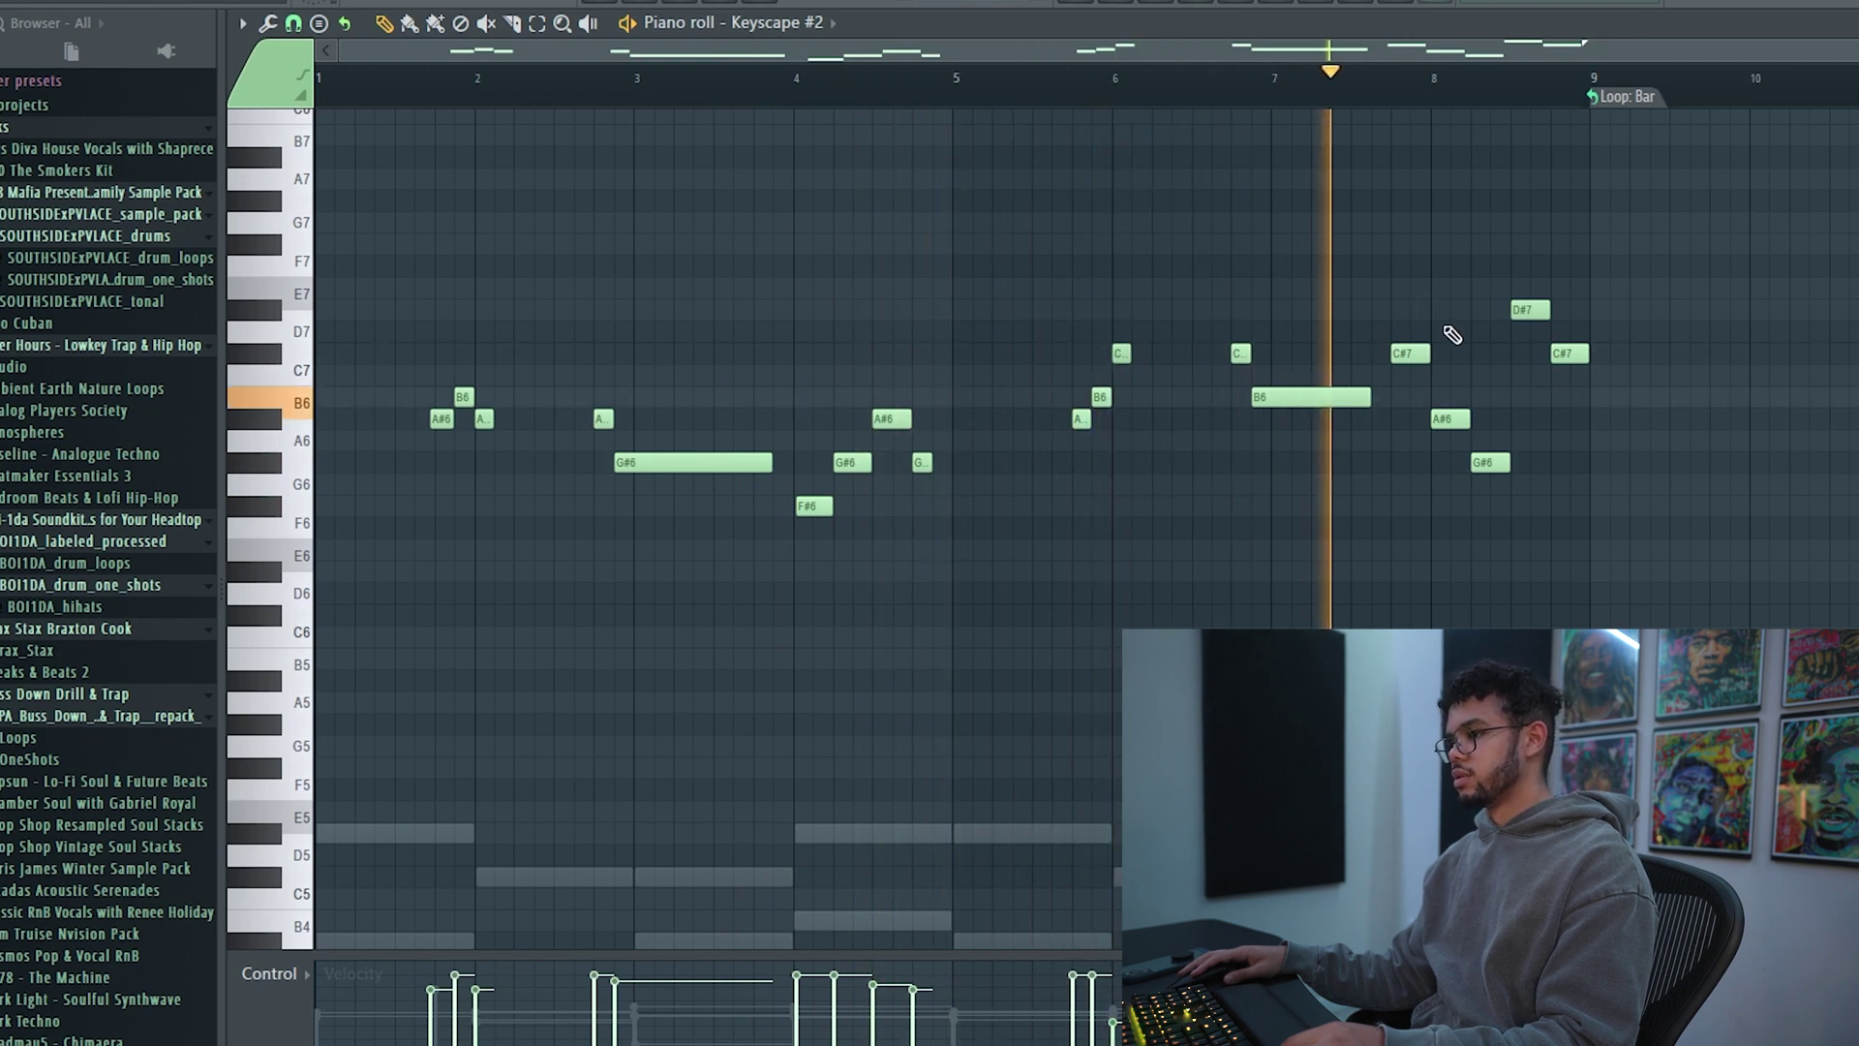